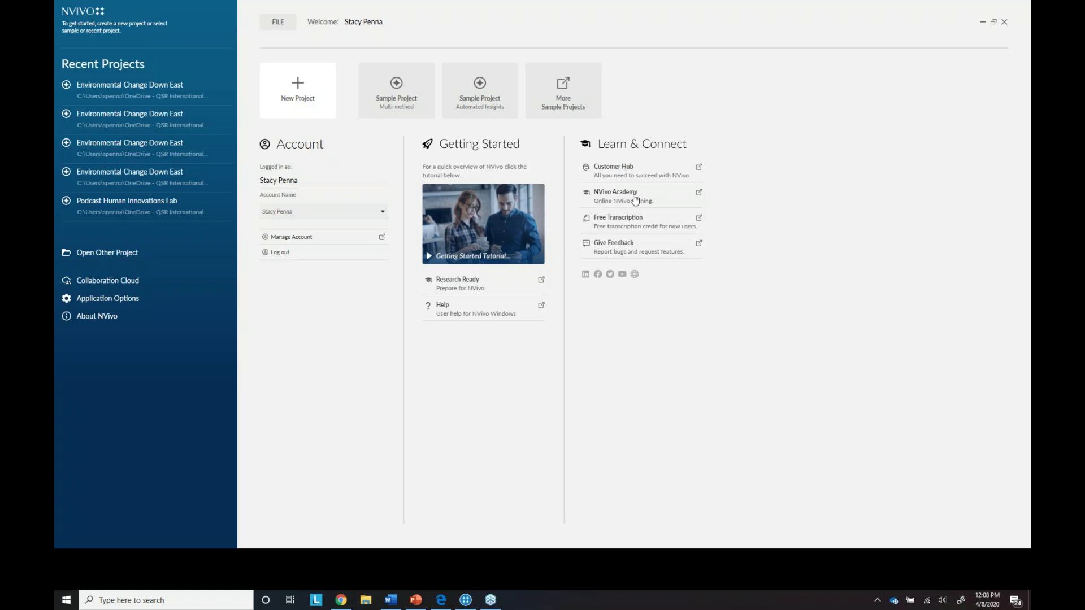
Create and open the Sample Project (Multi-method) from the start screen's sample tiles.
mouse_move(492, 102)
mouse_move(397, 109)
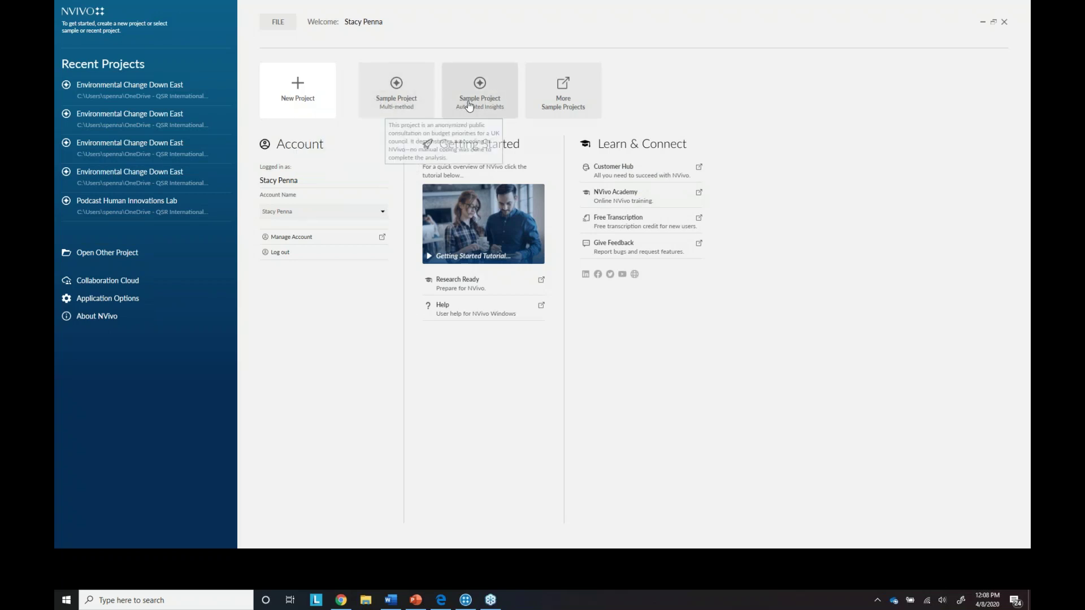
mouse_move(566, 104)
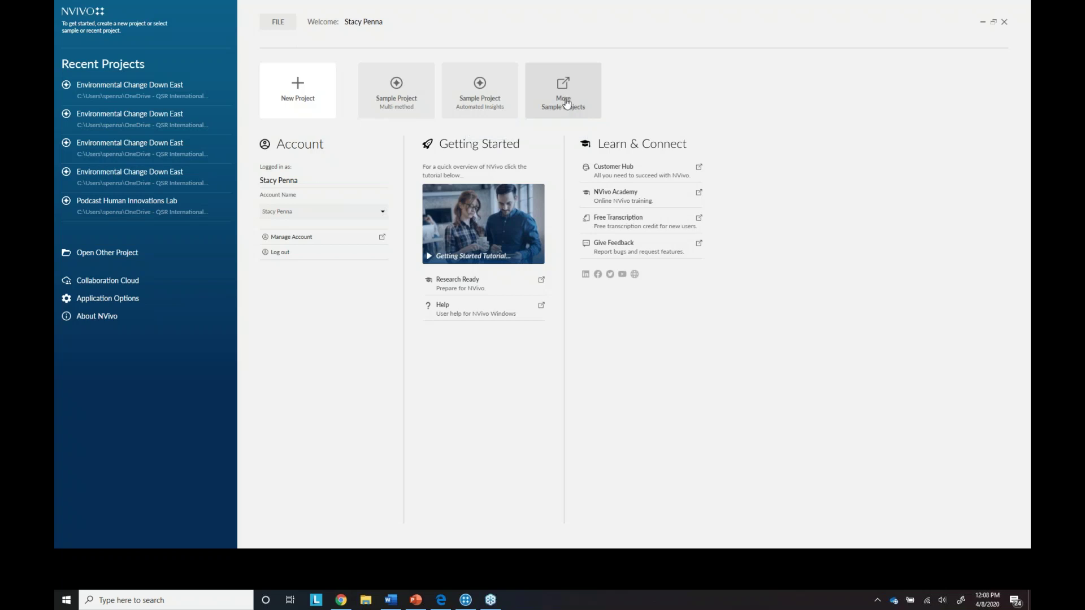
click(399, 100)
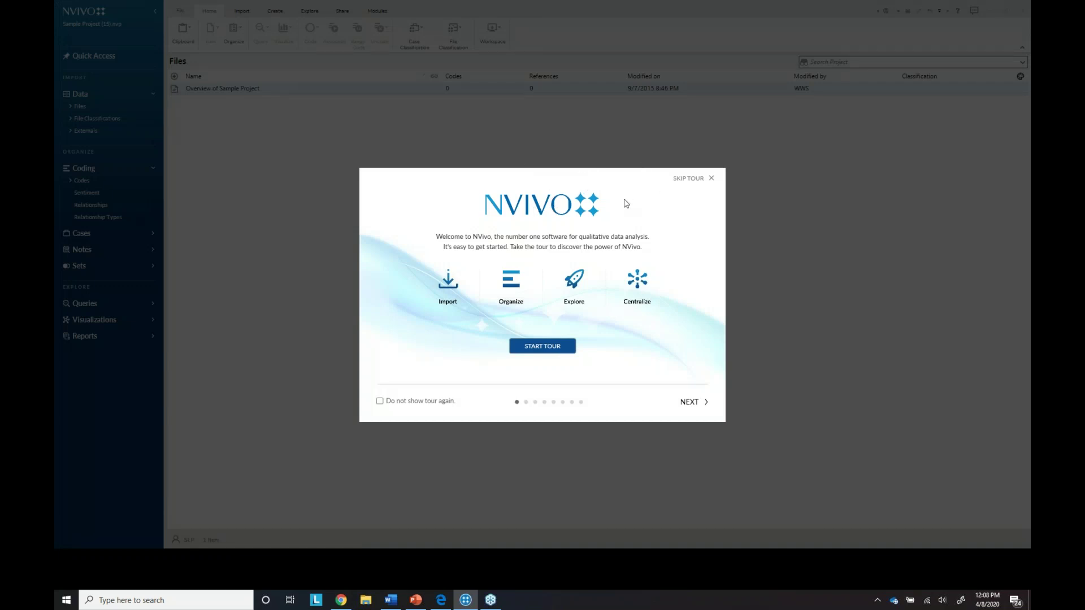
Start the welcome tour, page through all its screens, then close it.
click(559, 352)
click(690, 404)
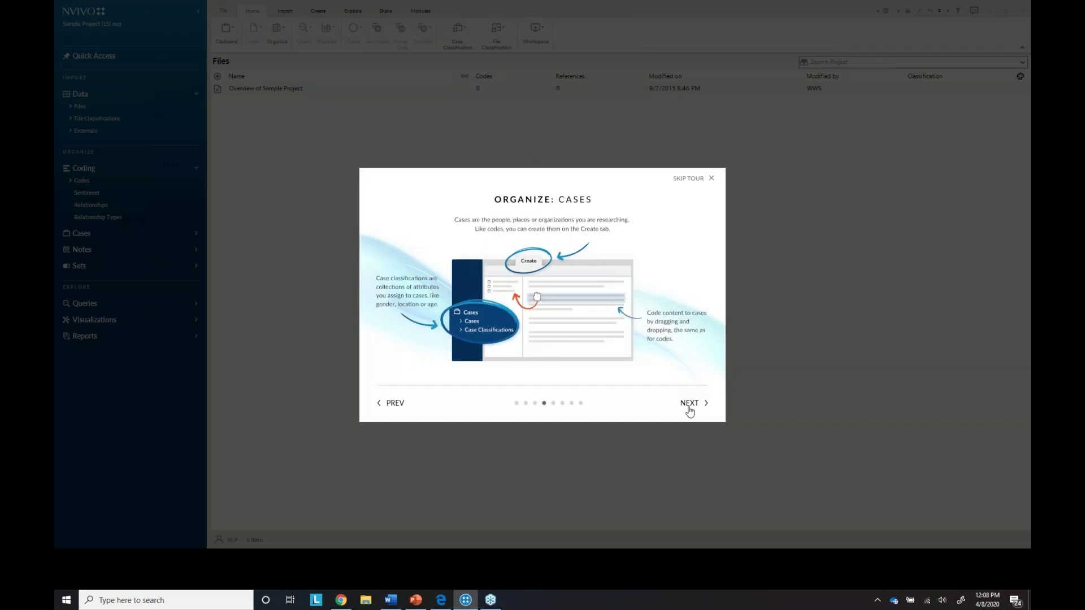
click(688, 408)
click(689, 408)
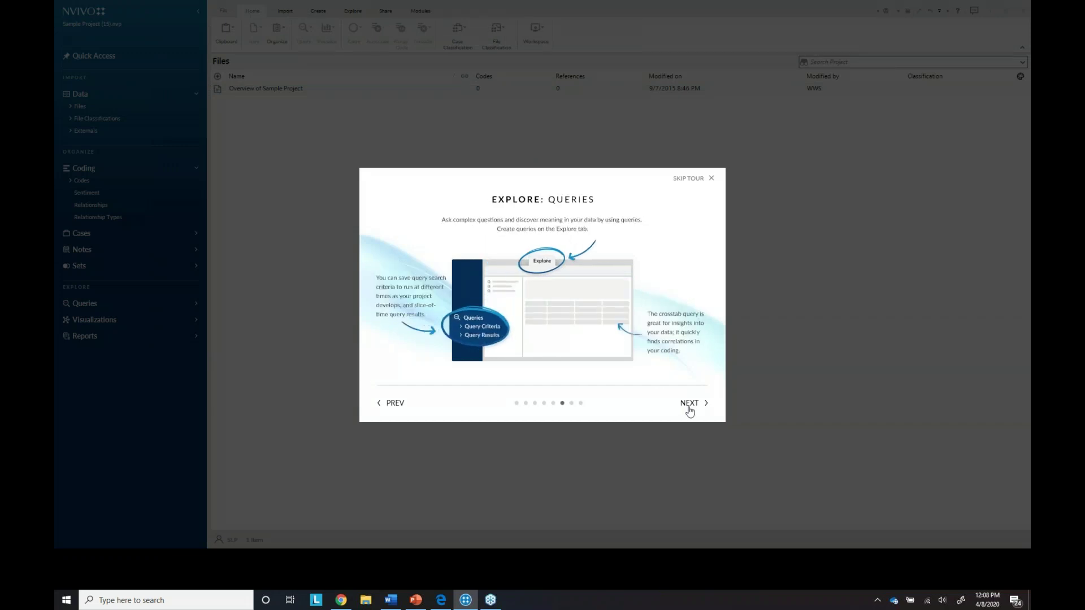
click(689, 405)
click(689, 404)
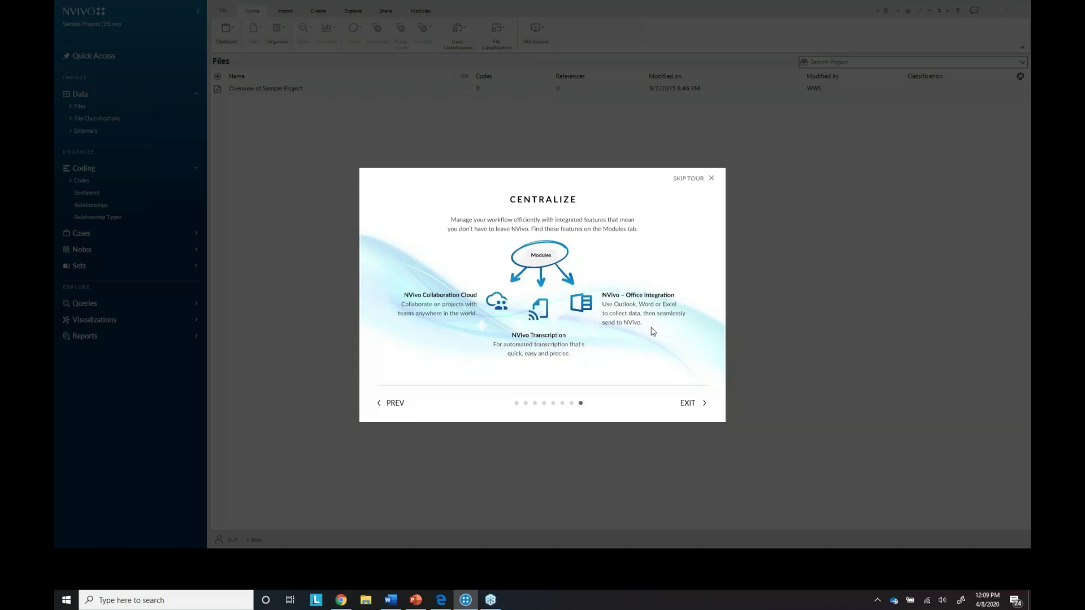
click(712, 179)
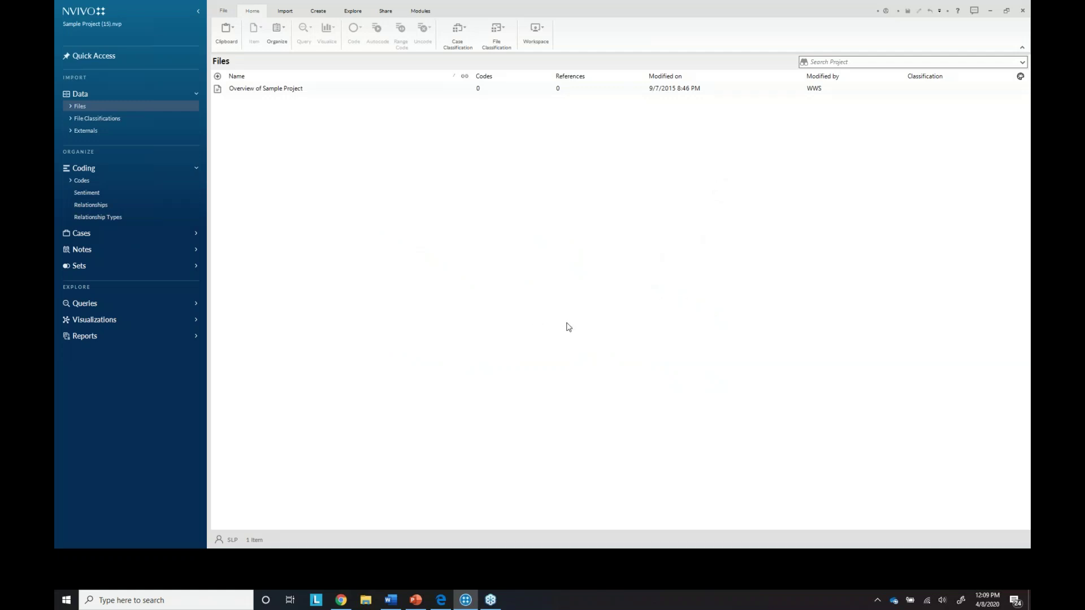
Check the Import tab's Survey choices, then list the 14 files in Files > Interviews.
click(285, 12)
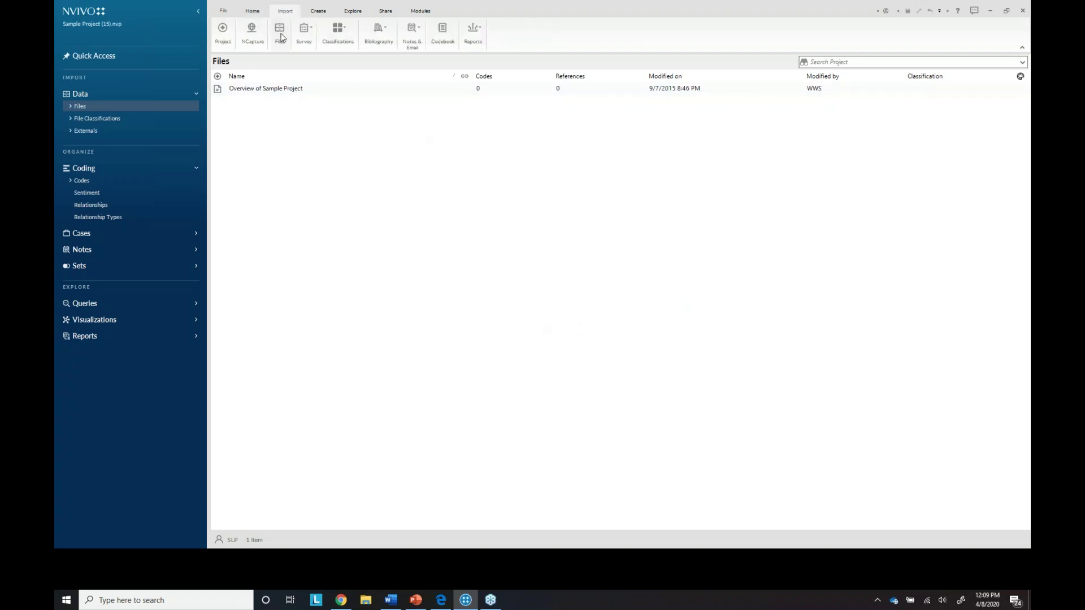
click(308, 35)
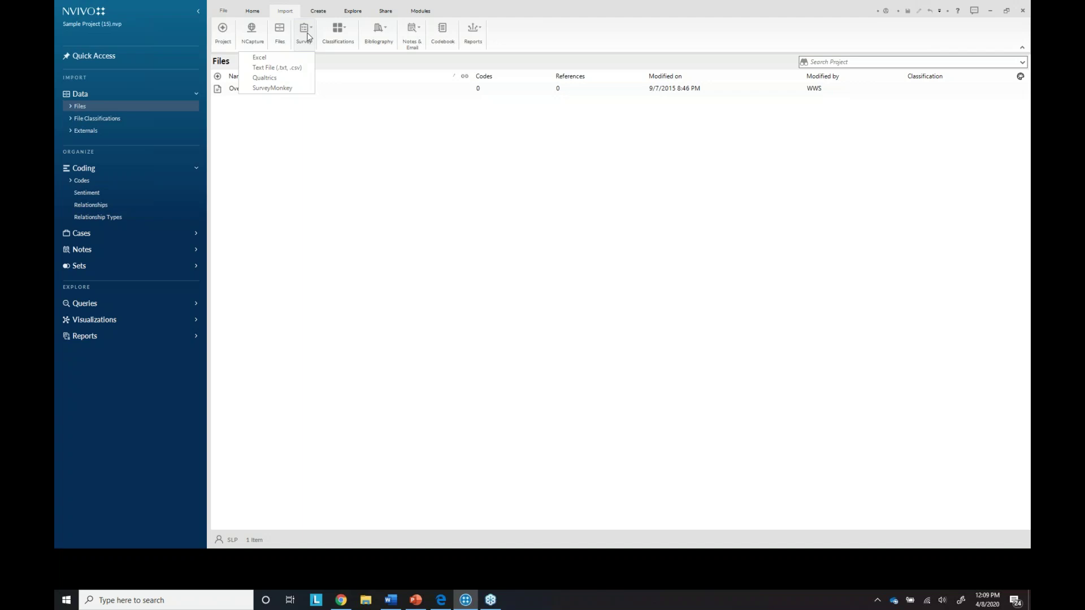
click(308, 35)
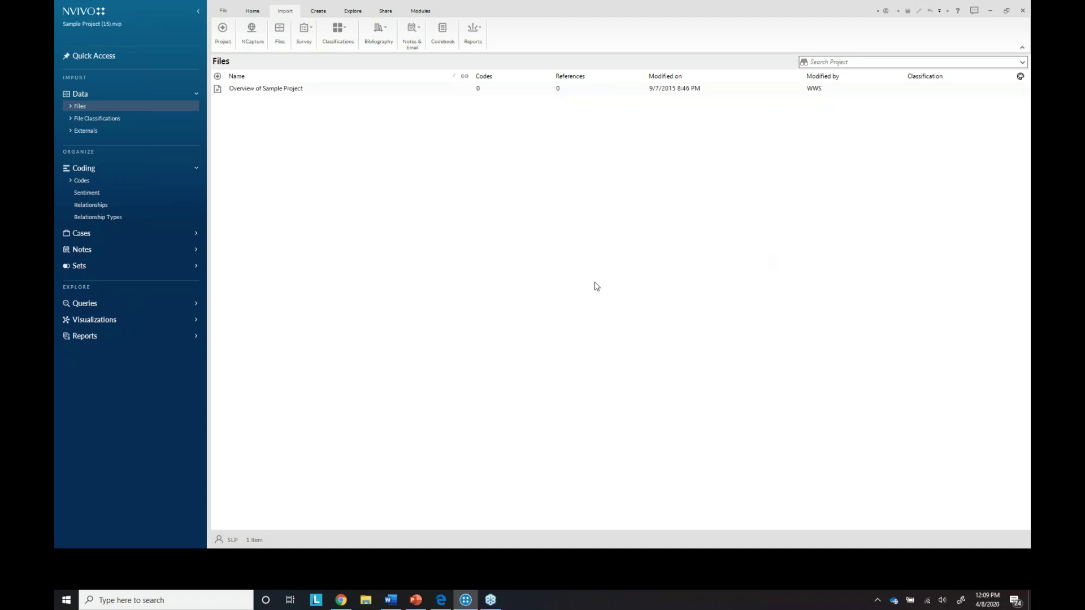
double_click(79, 108)
click(91, 131)
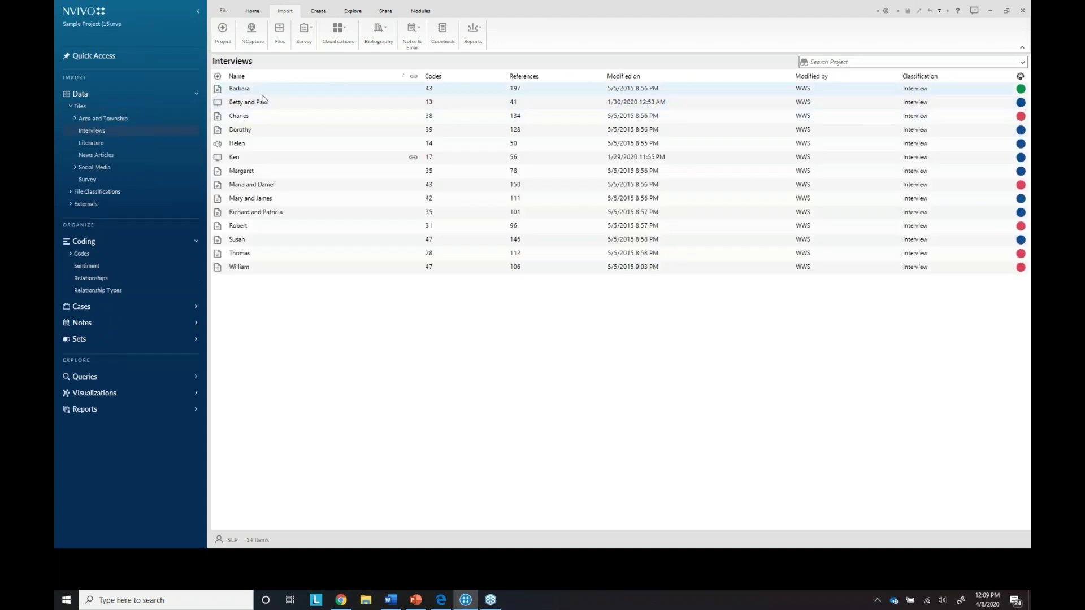
Open Barbara's interview transcript with the Code Panel of codes and cases beside it.
click(262, 94)
double_click(262, 94)
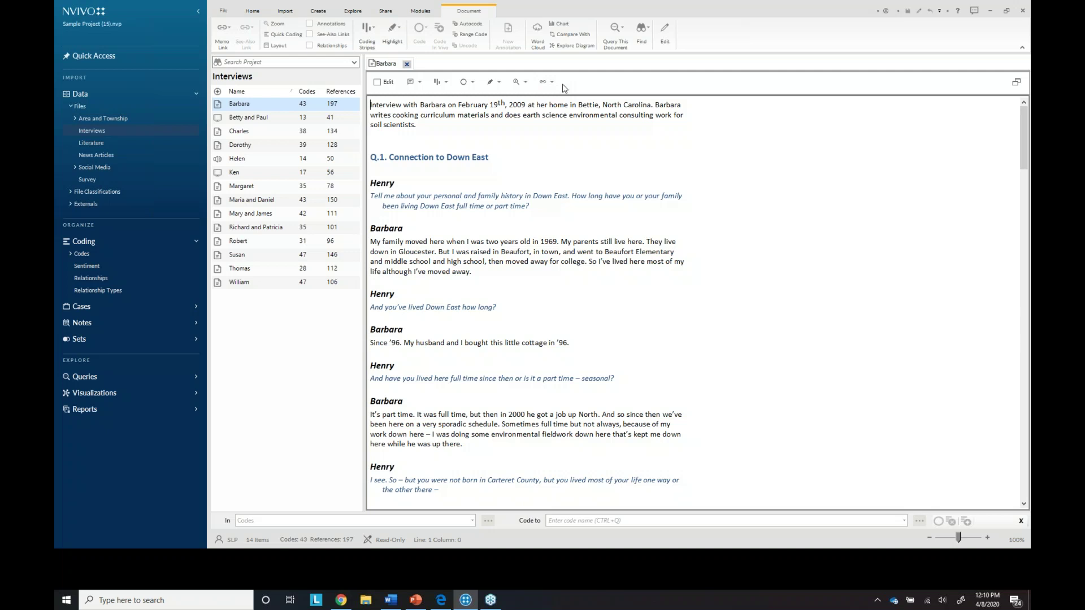
click(473, 83)
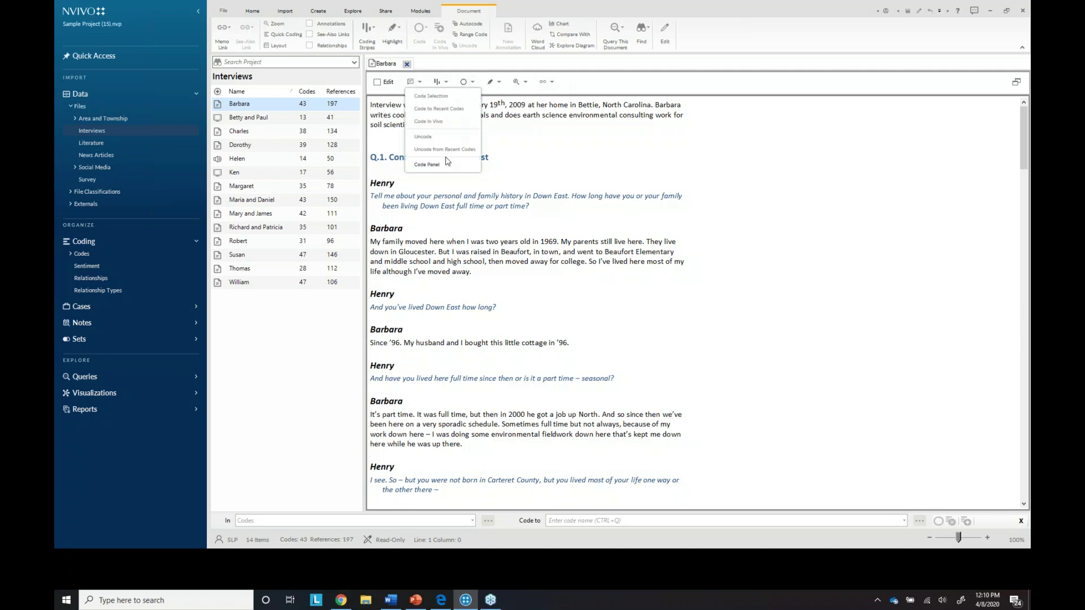
click(428, 164)
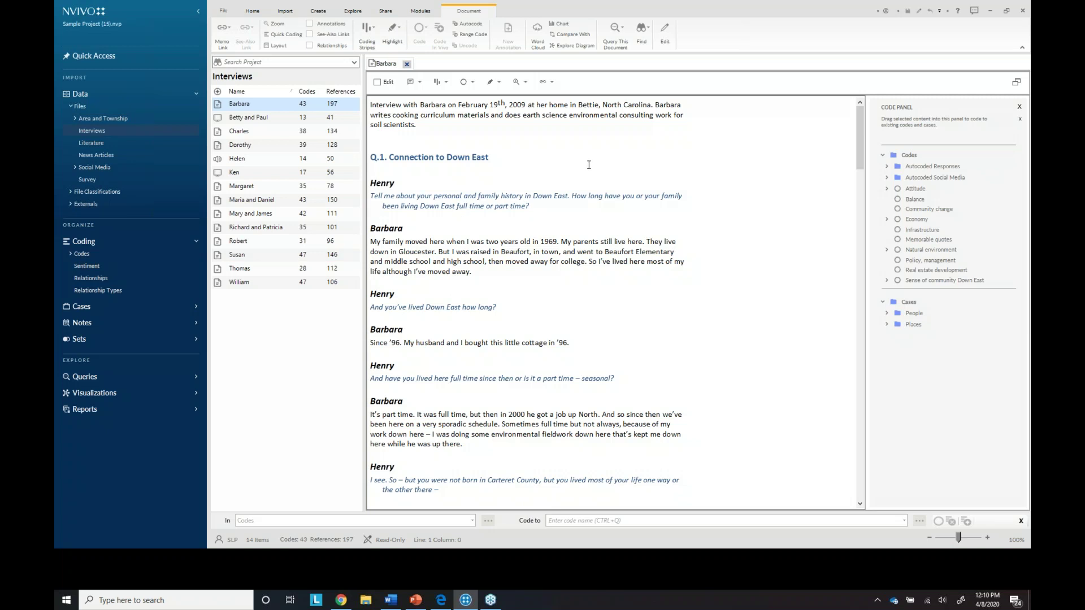
Show coding stripes for the first, second and fourth users, then close the Code Panel.
click(446, 82)
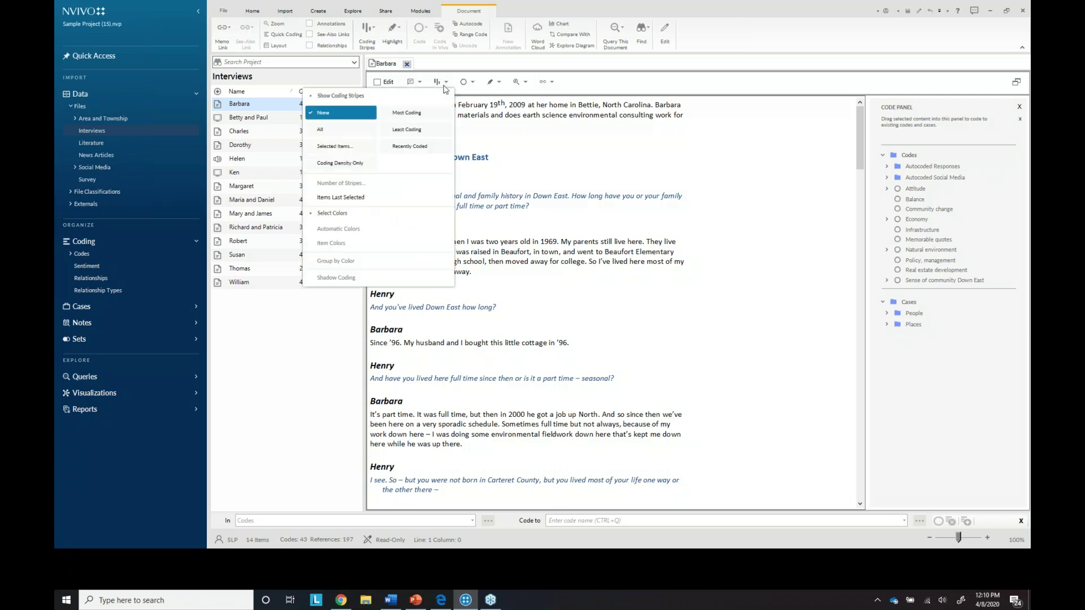
click(353, 147)
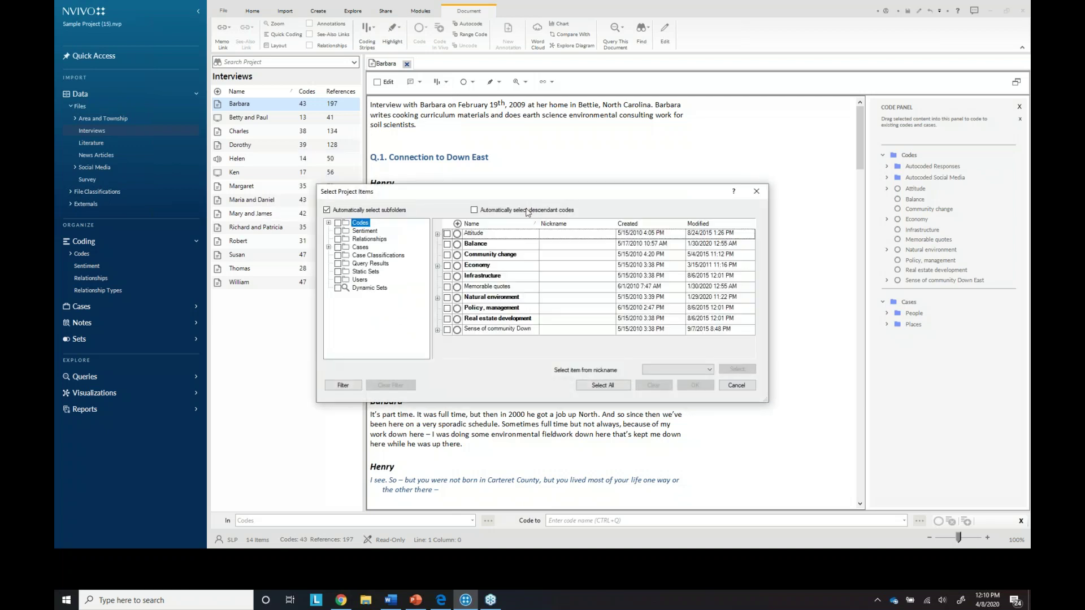
click(360, 281)
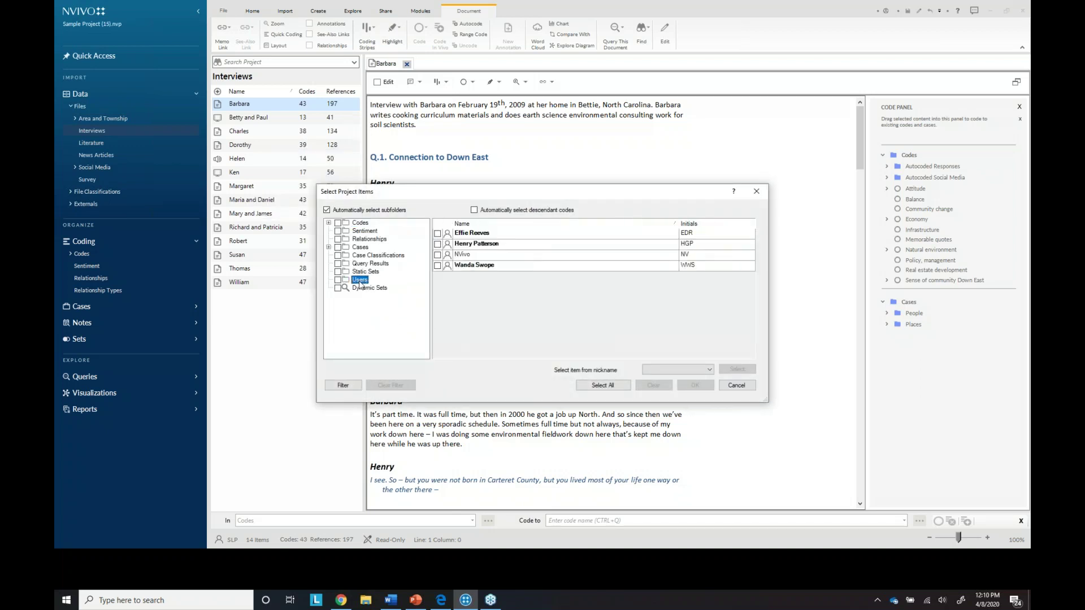
click(437, 233)
click(438, 244)
click(438, 265)
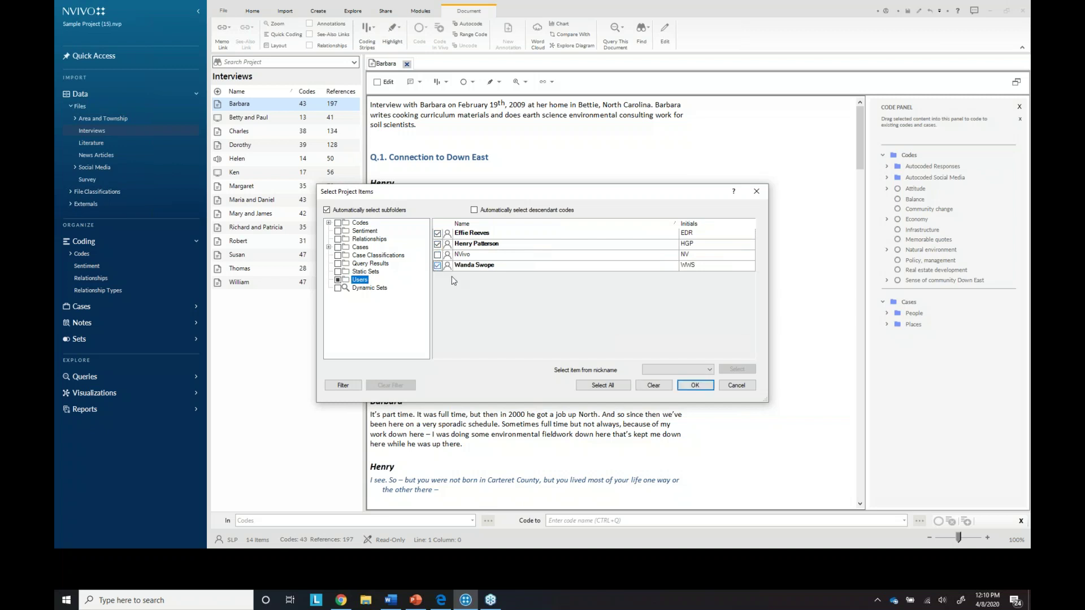
click(696, 384)
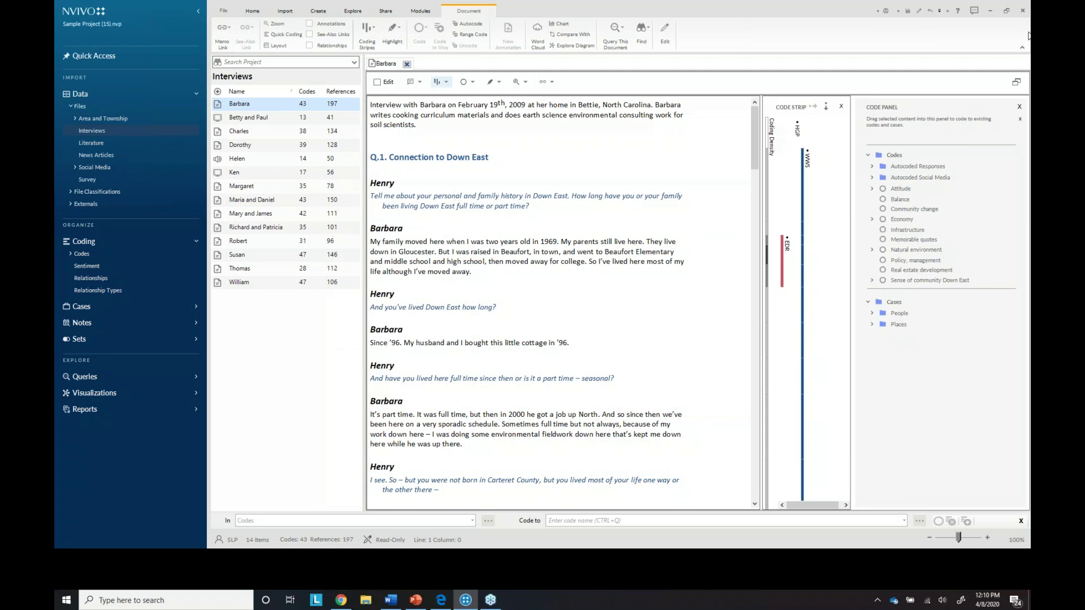
click(1019, 106)
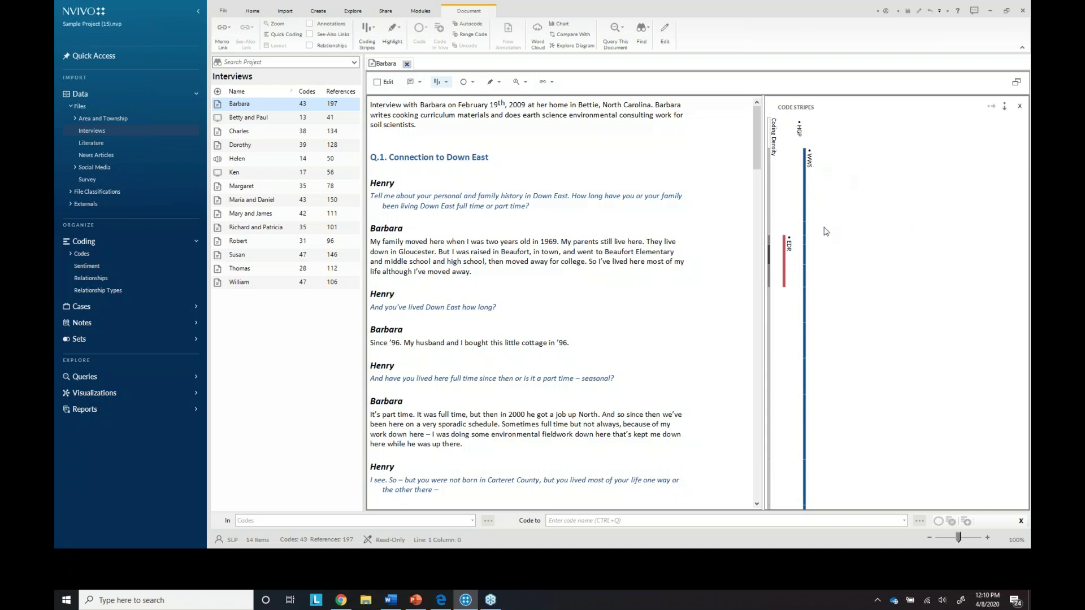
Highlight the passages coded by the users behind the red, blue and green stripes.
click(787, 261)
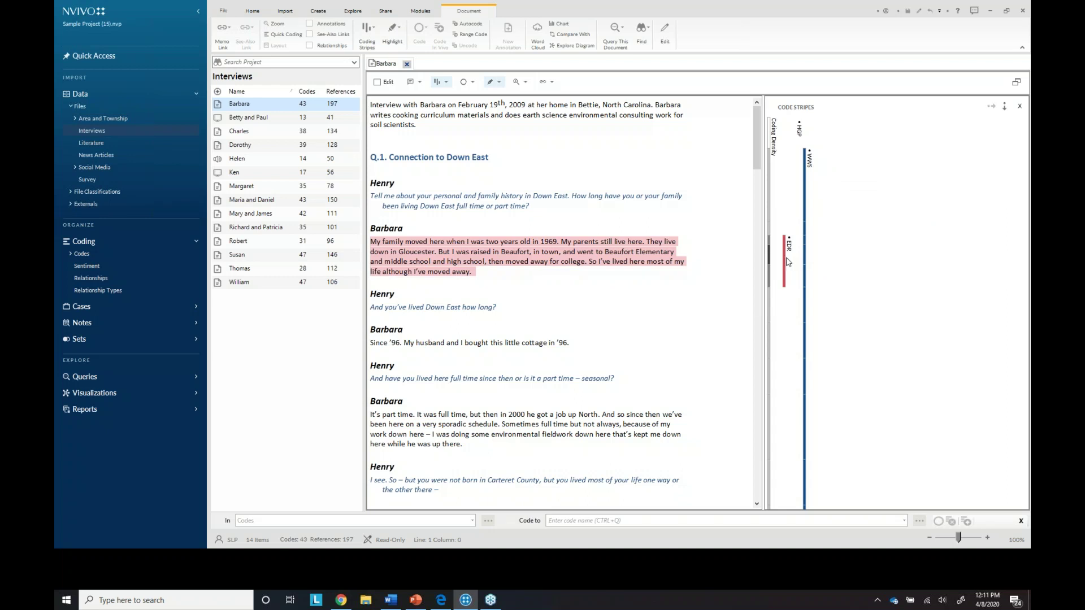
mouse_move(786, 260)
click(805, 264)
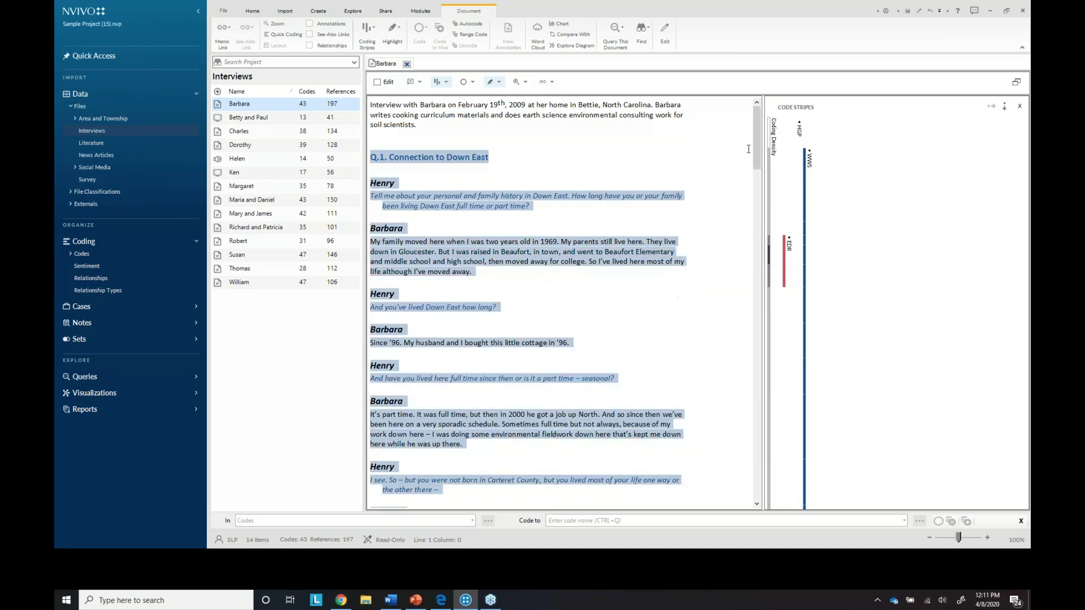
drag(753, 155, 727, 342)
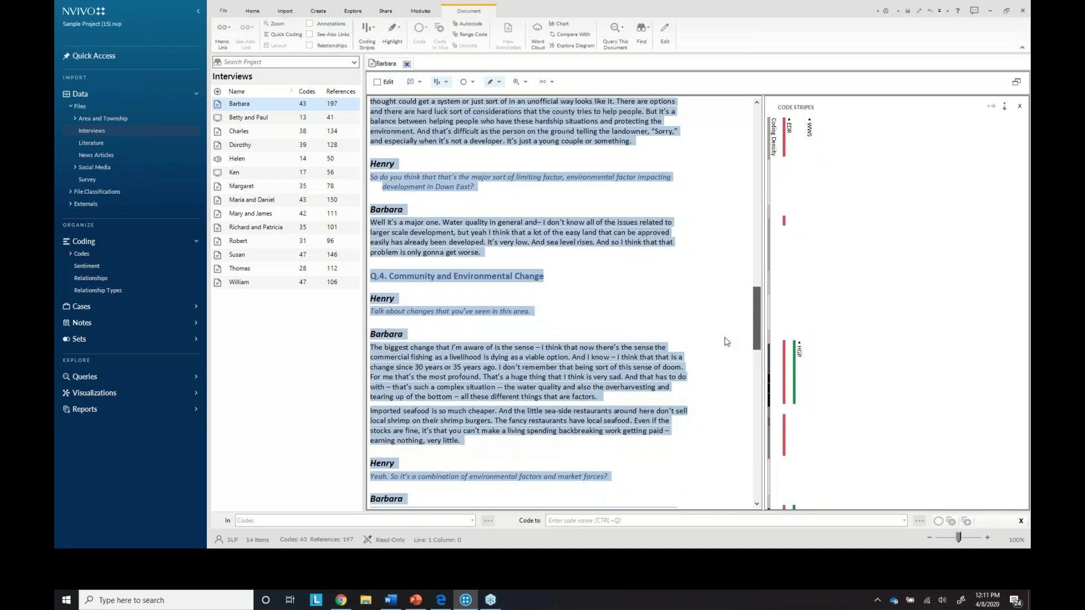
click(795, 364)
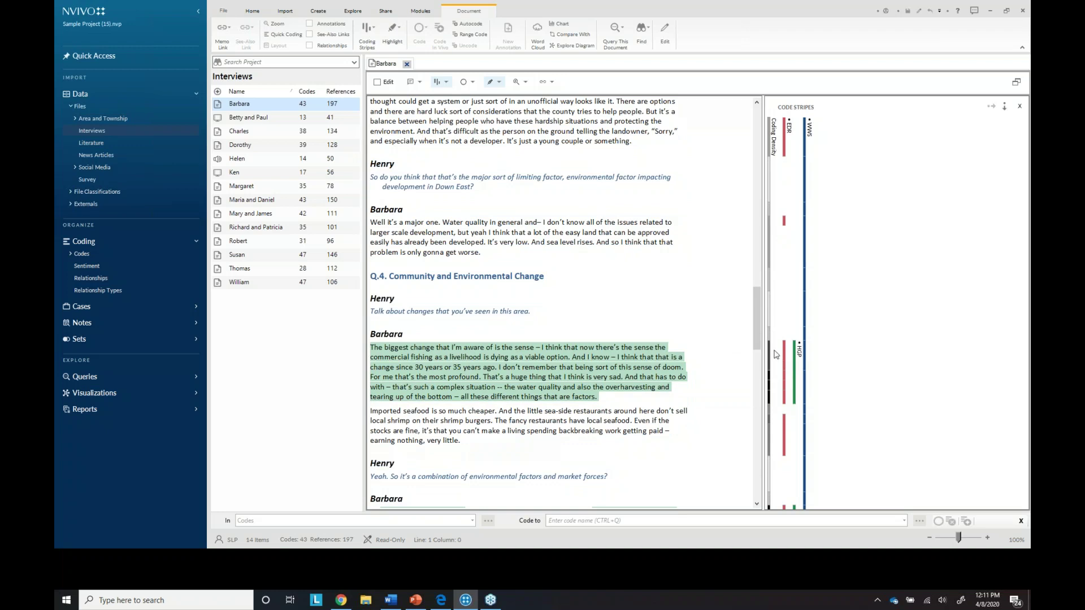
Lay the stripe labels out horizontally and select the passage about liking hot summers.
drag(757, 347, 757, 274)
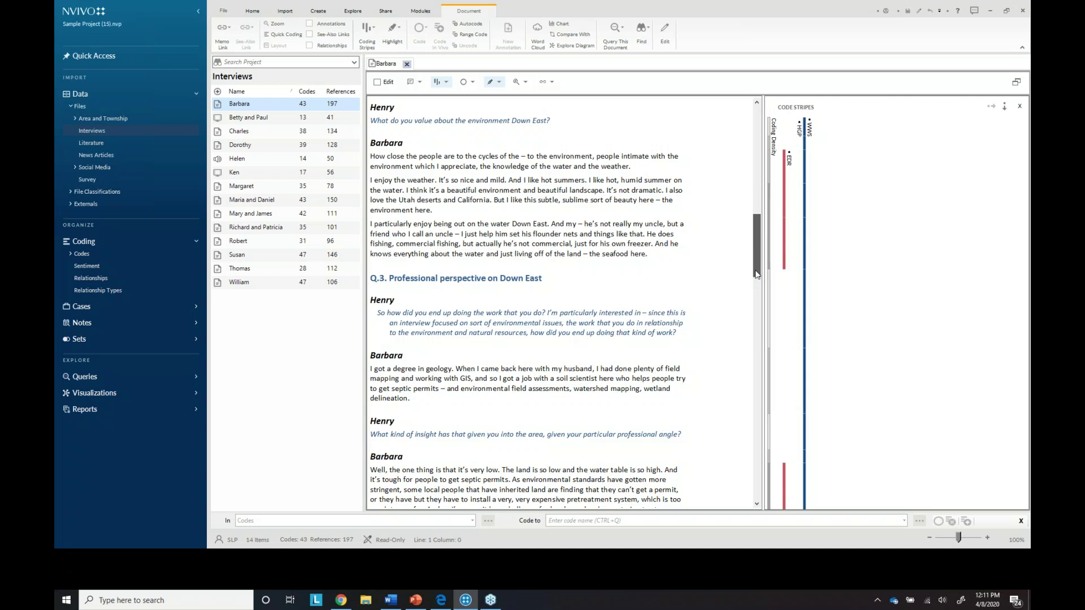
drag(757, 276, 757, 277)
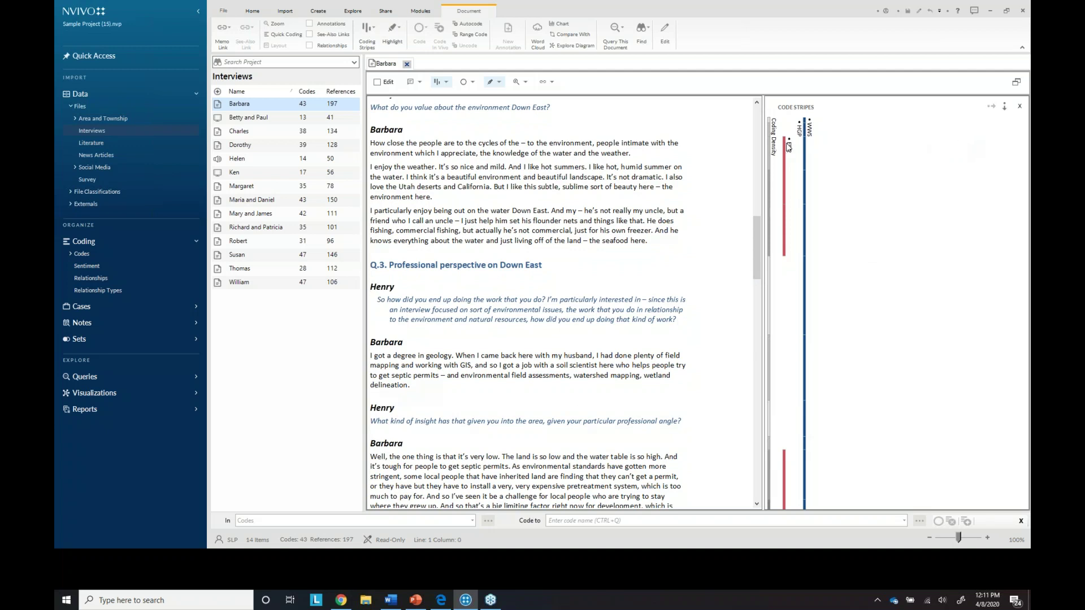
click(992, 107)
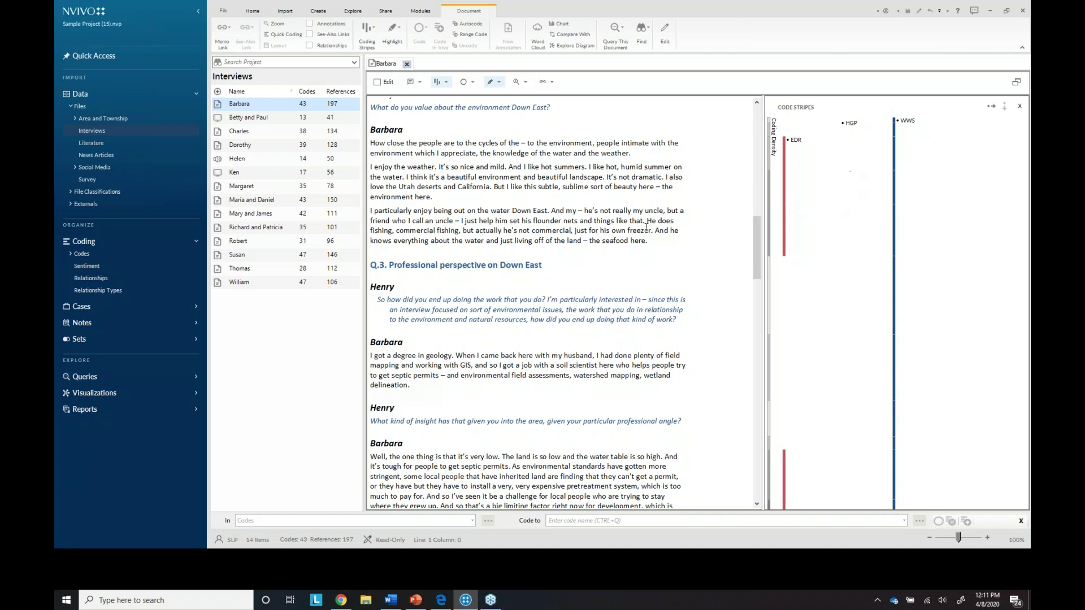
drag(509, 167, 643, 204)
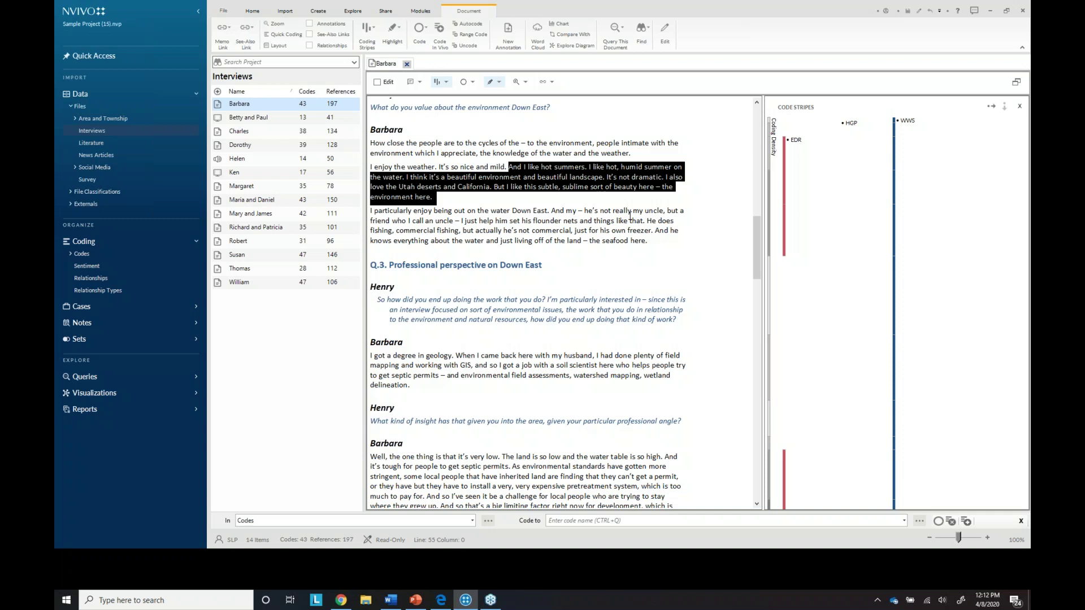
Add the annotation 'This is too much coding' to the selected hot-summers passage.
right_click(575, 172)
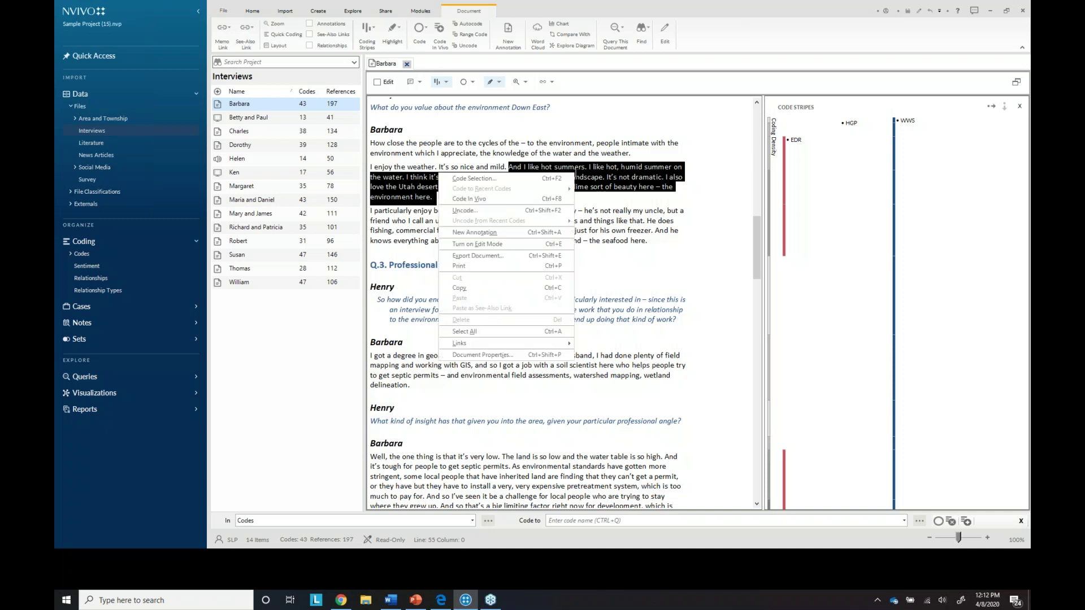
click(525, 232)
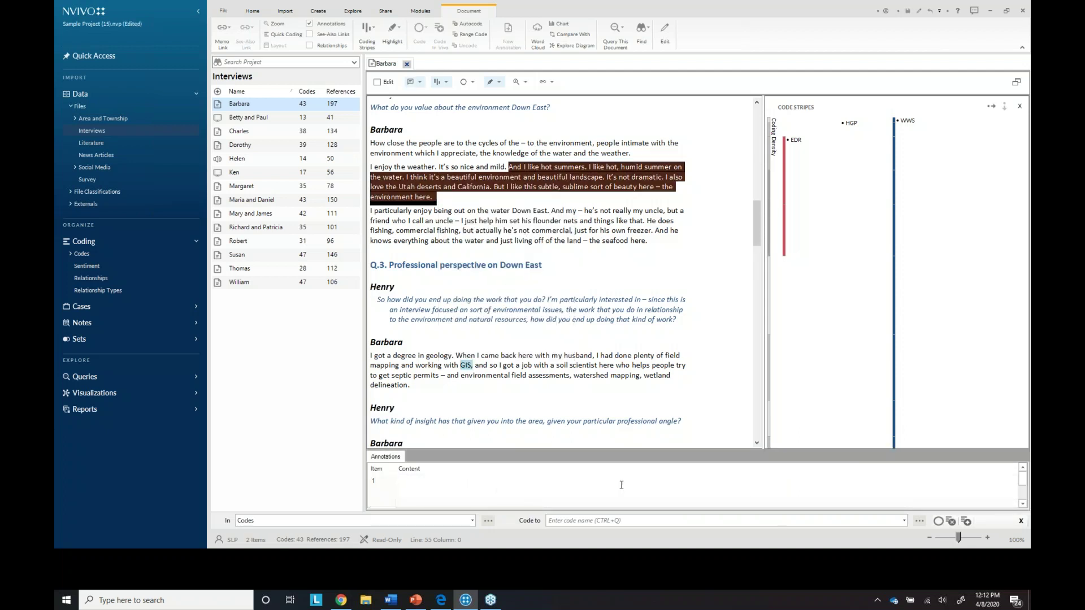
text(This is too much coding)
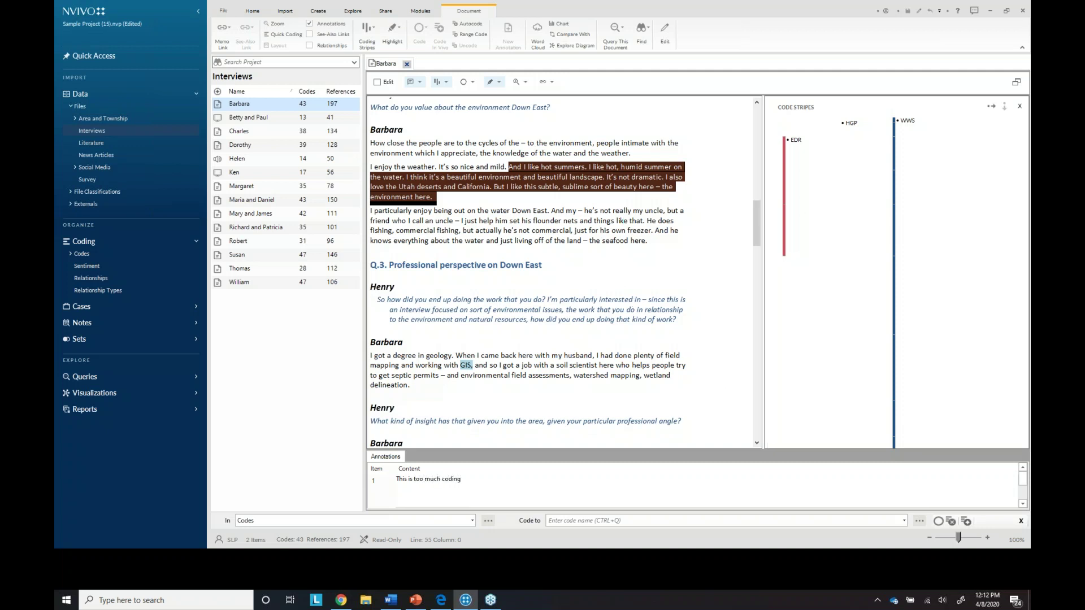
Check the annotated passage, then close Barbara's interview document.
click(583, 181)
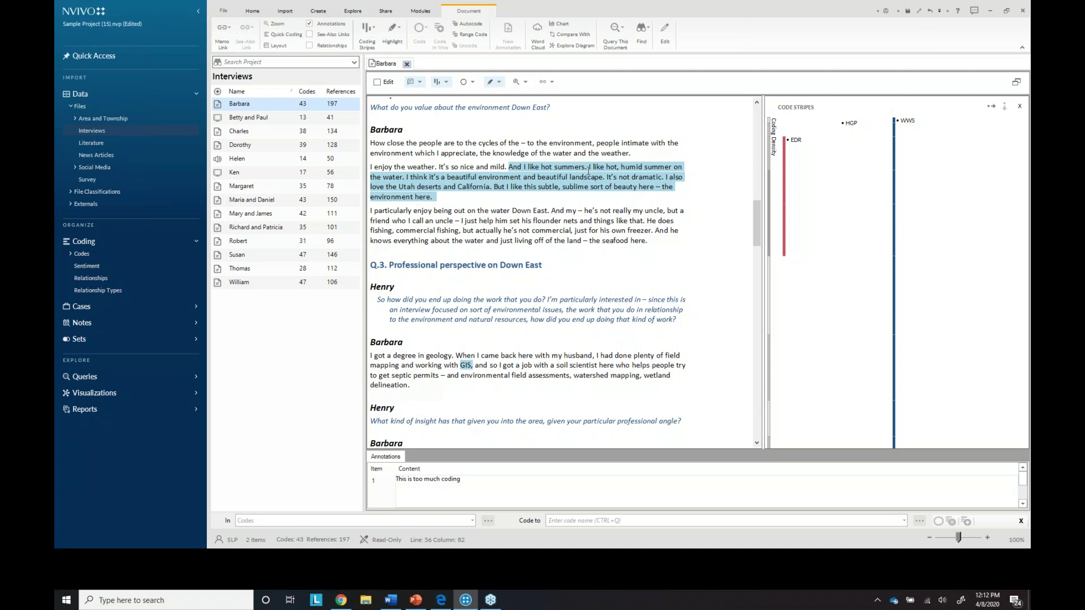
click(619, 177)
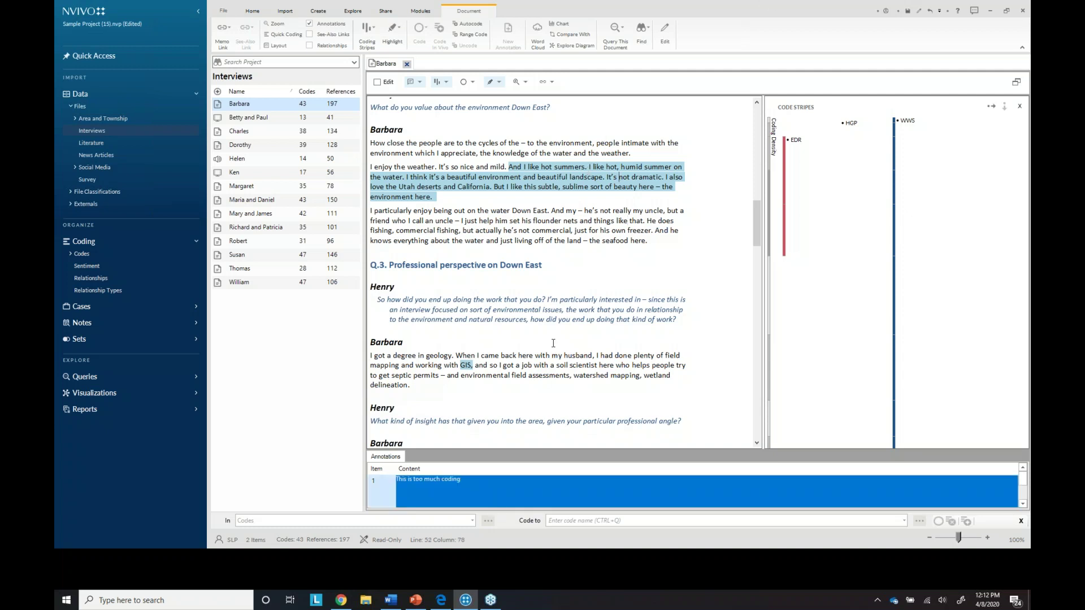
click(553, 317)
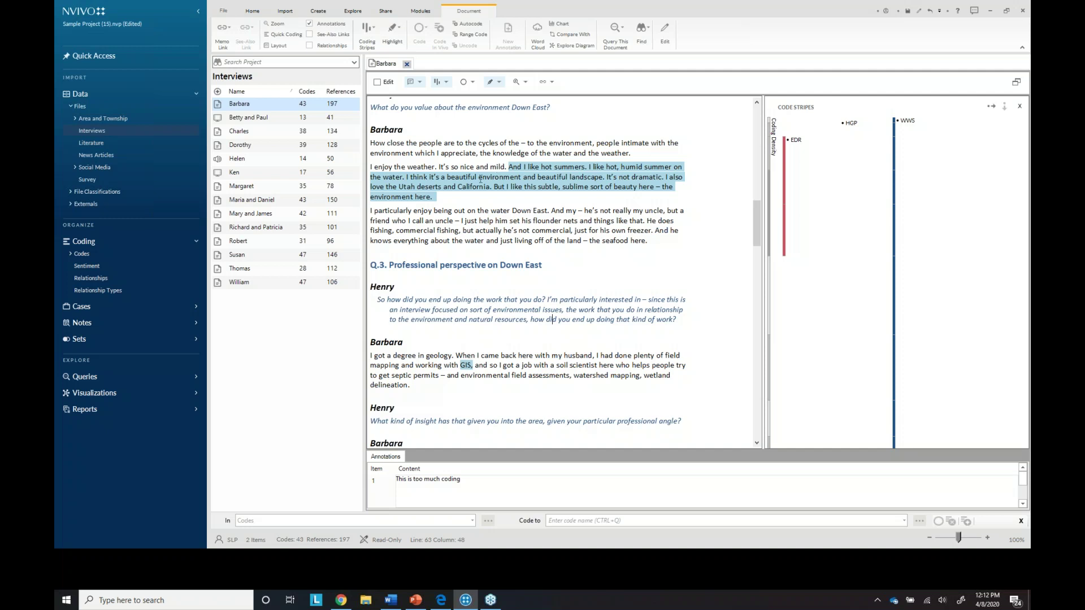
click(406, 64)
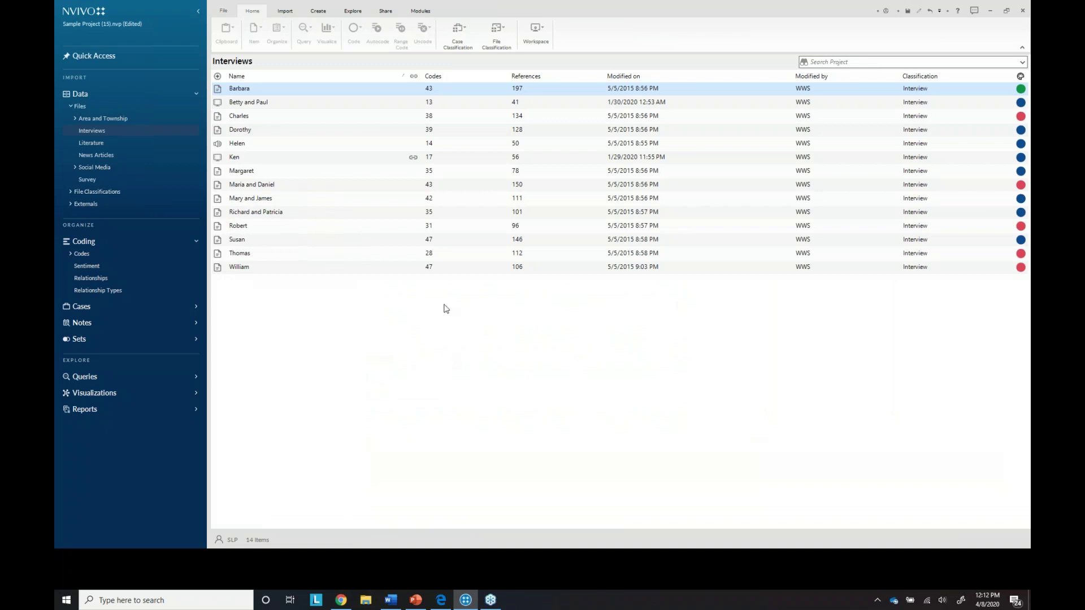
Browse the Explore query types, then run the saved Coding comparison query from Query Criteria.
click(351, 11)
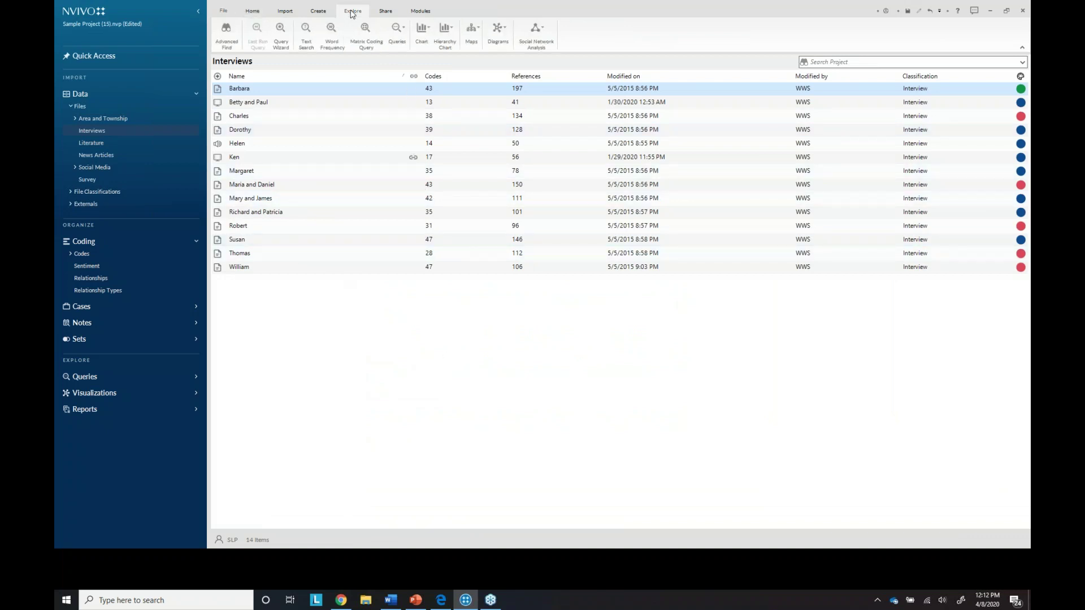
click(397, 33)
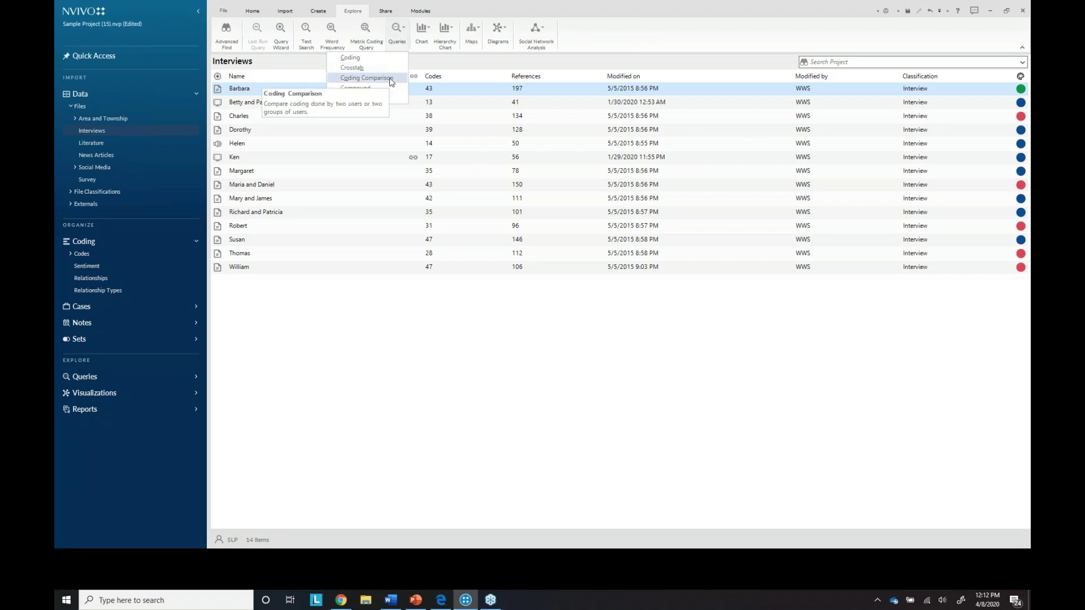
click(390, 363)
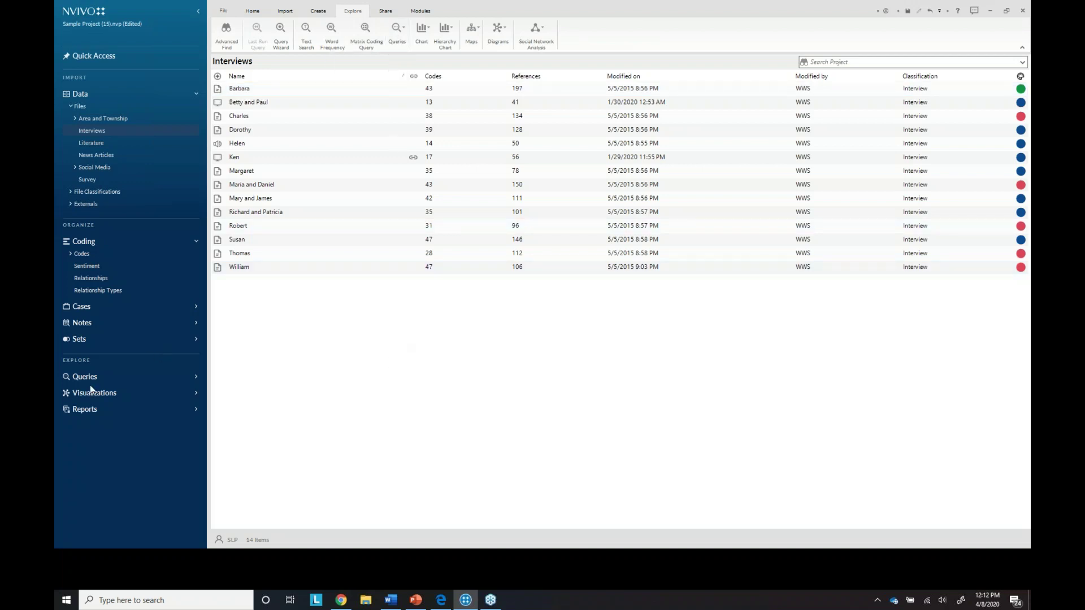
click(85, 378)
click(108, 388)
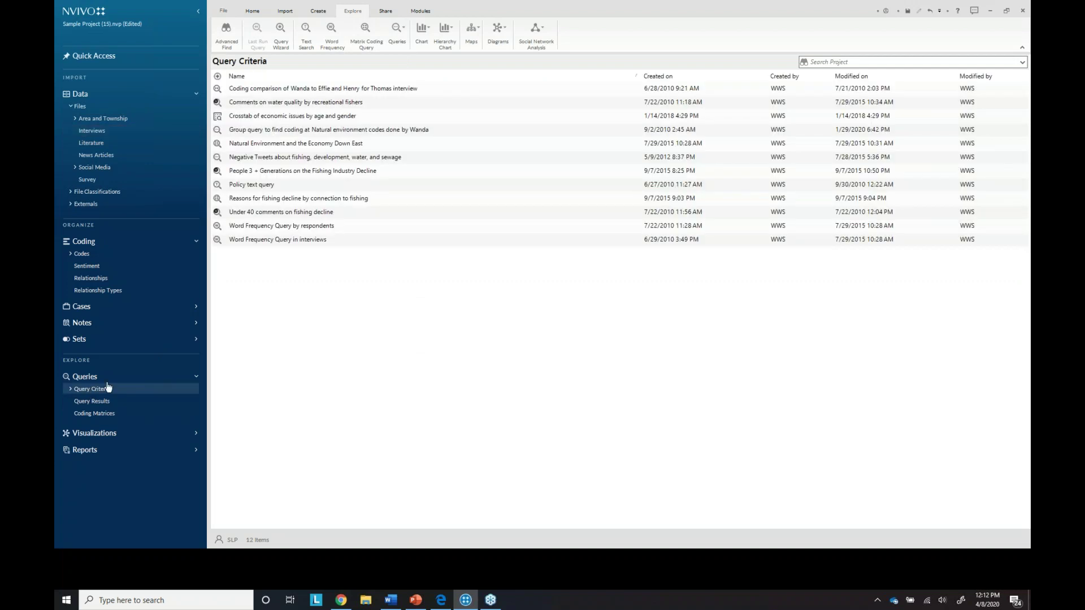
double_click(394, 90)
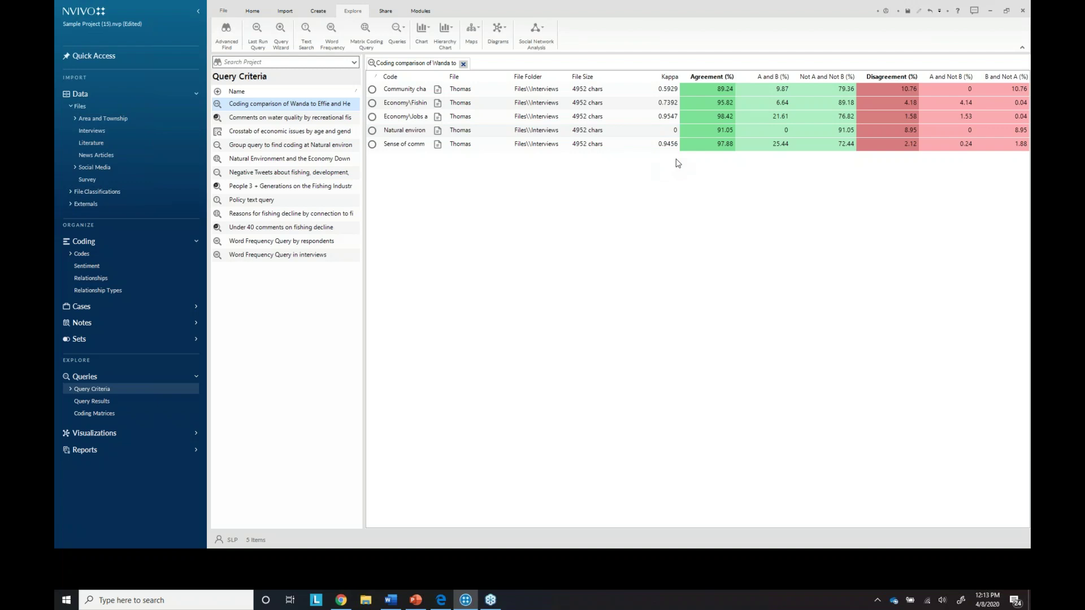
click(372, 91)
double_click(373, 93)
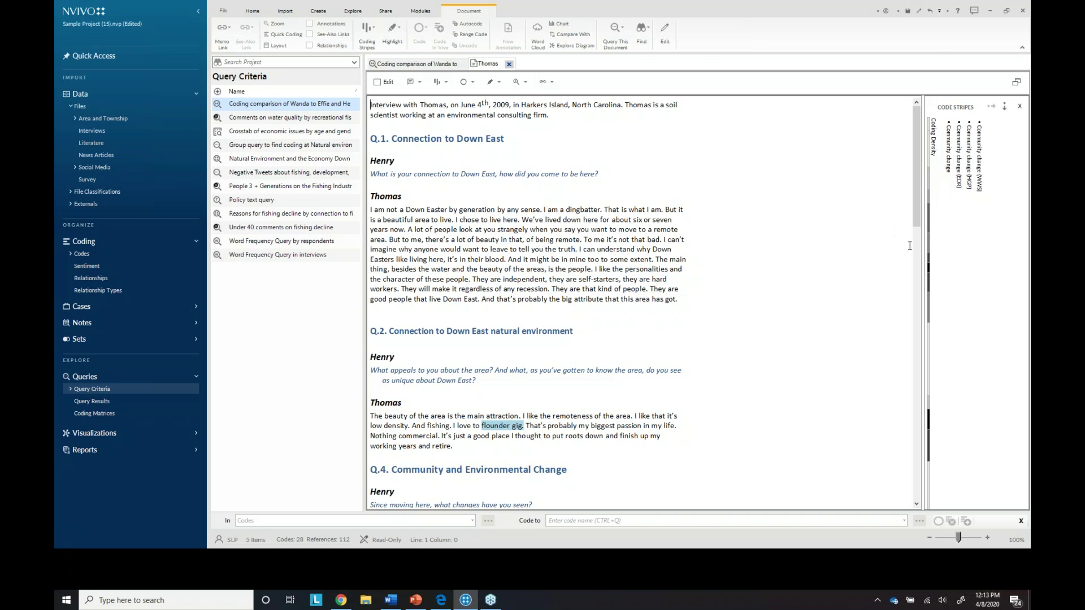
drag(922, 250, 794, 250)
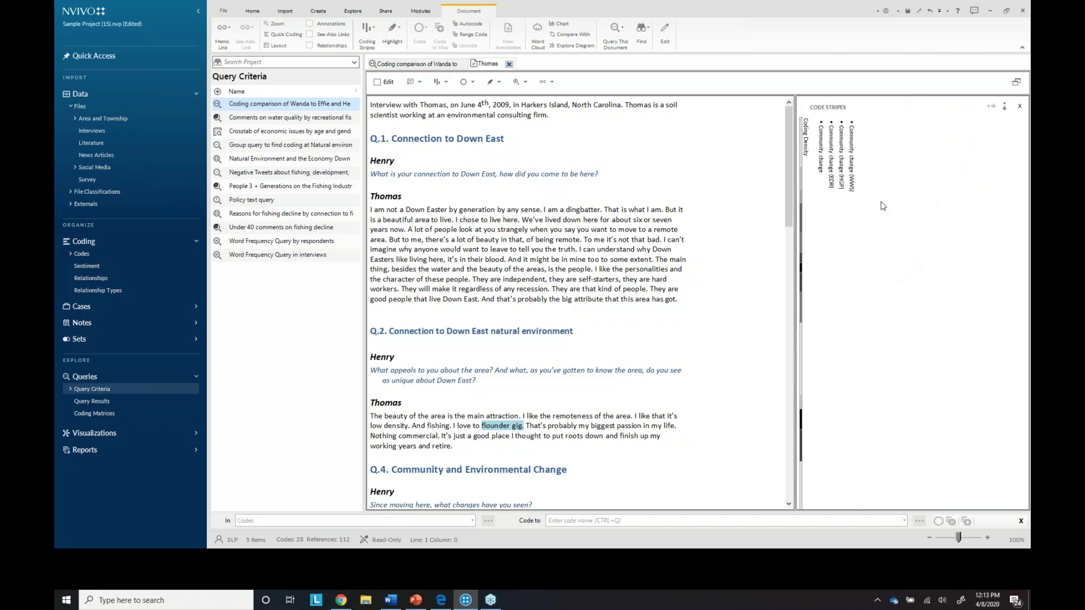
drag(788, 141, 787, 242)
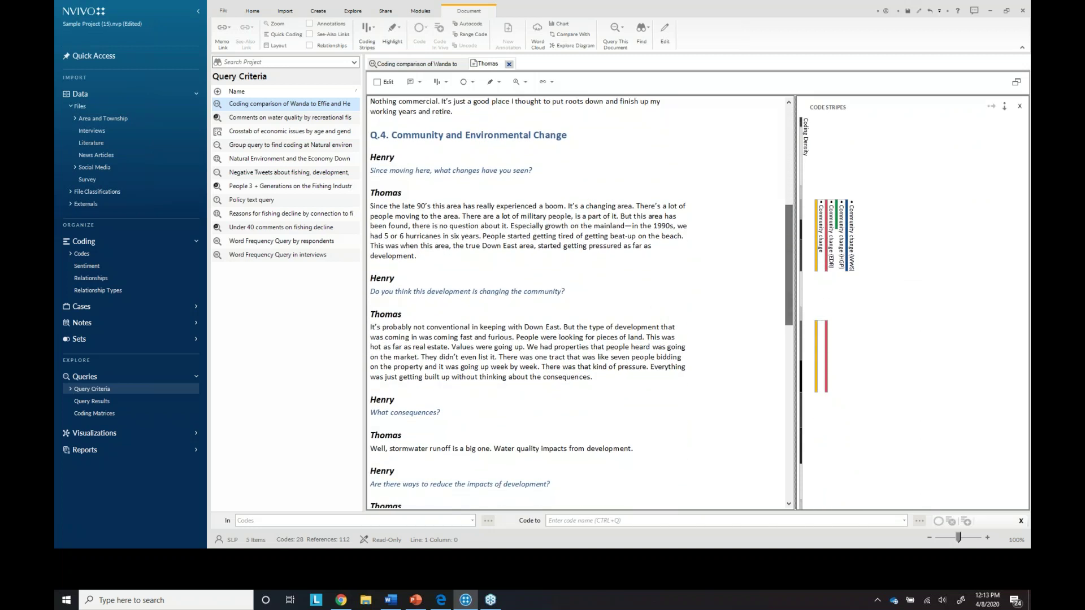
click(851, 240)
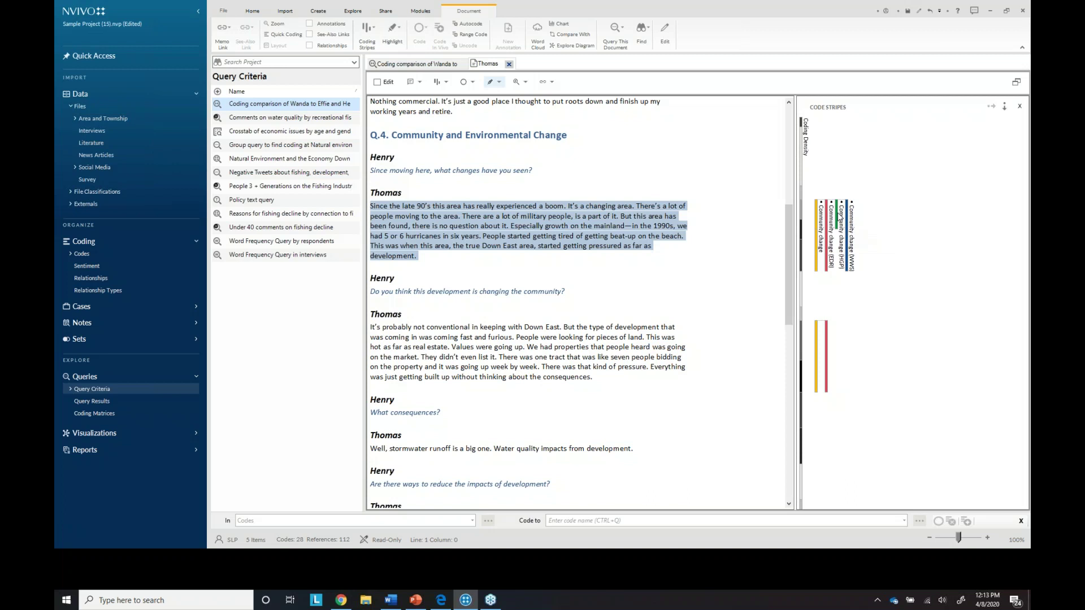
click(838, 216)
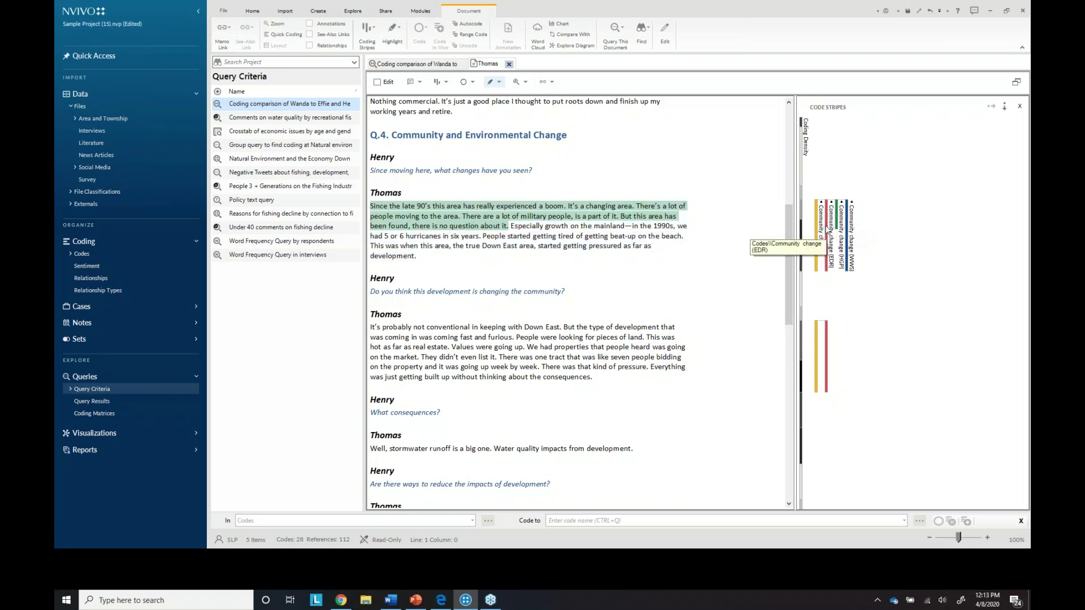
click(826, 230)
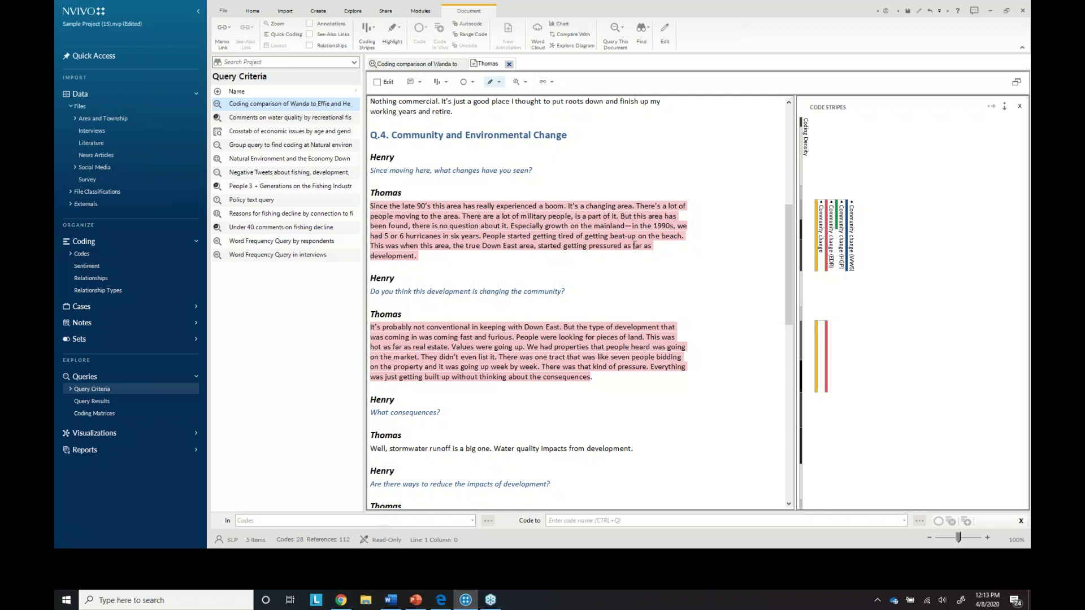
Close the transcript and comparison results tabs and show the Codes list.
click(509, 64)
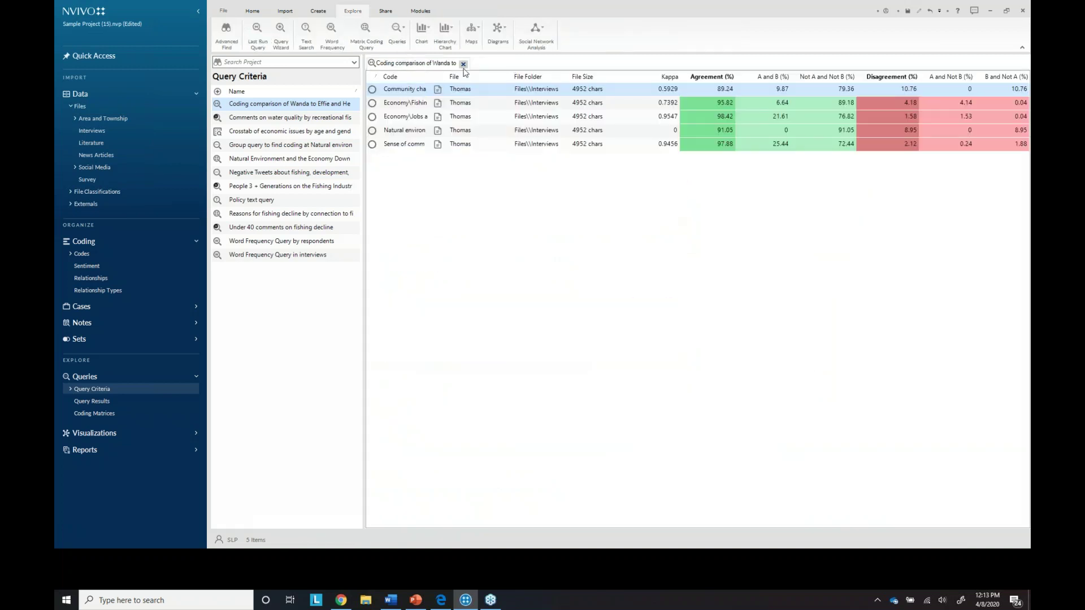
click(463, 64)
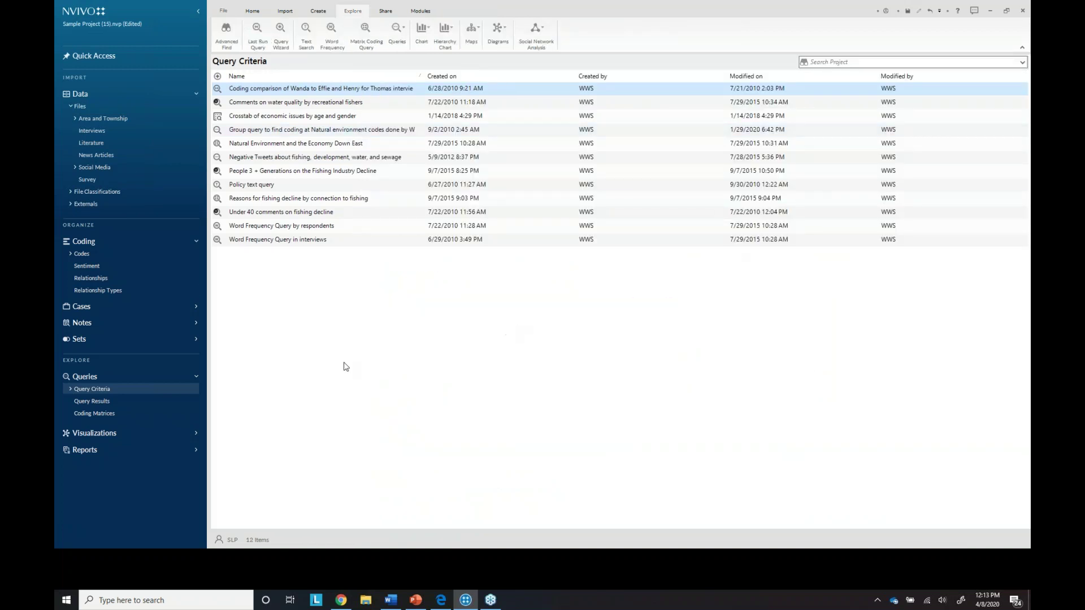
click(82, 254)
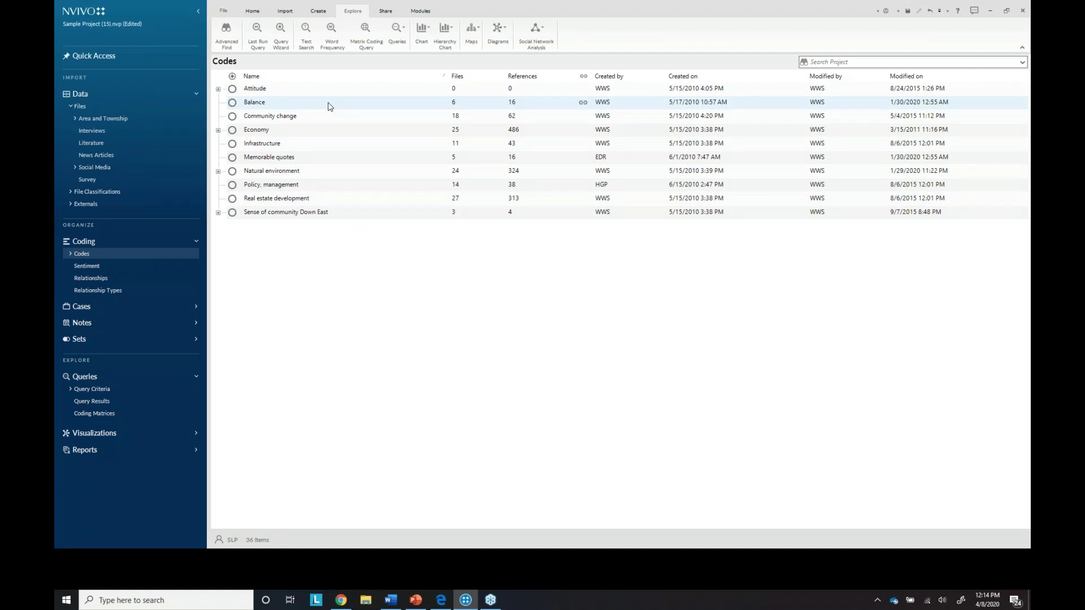
right_click(412, 262)
click(388, 271)
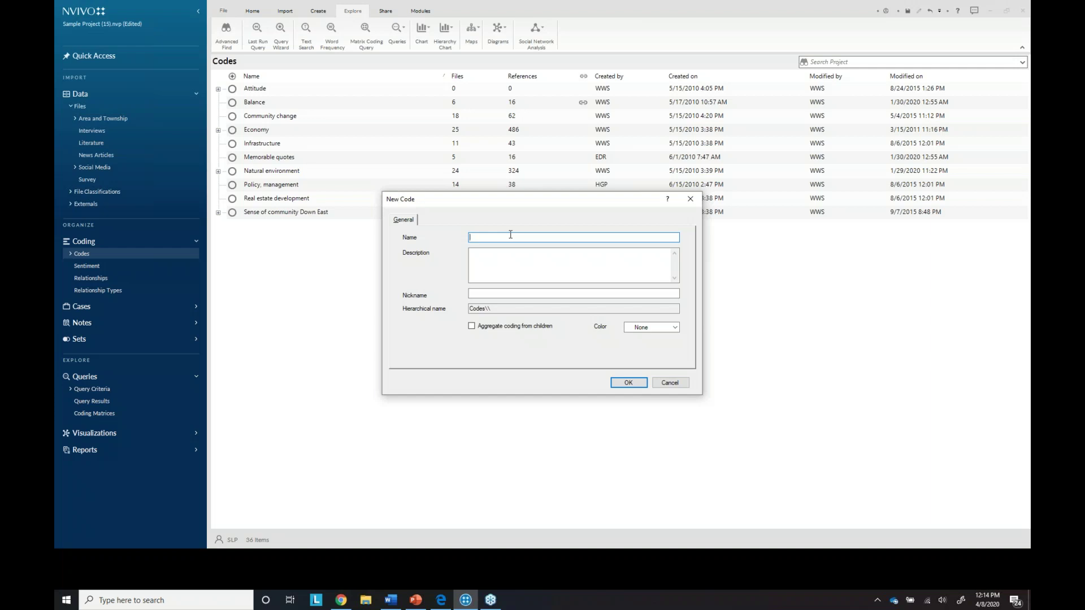
text(Challenges in Environment)
click(512, 265)
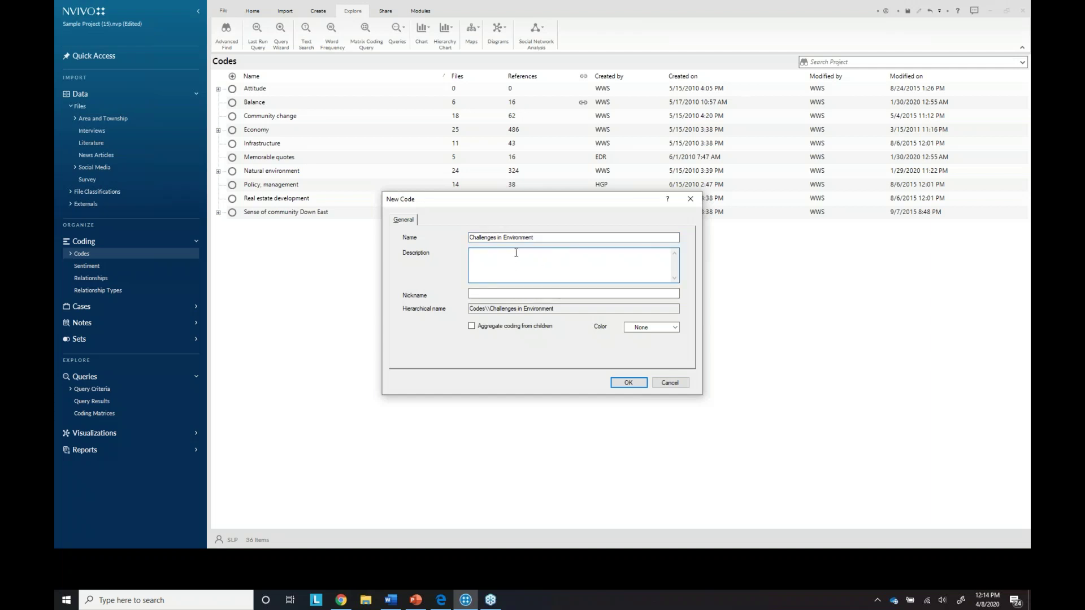
text(Challenges)
click(690, 202)
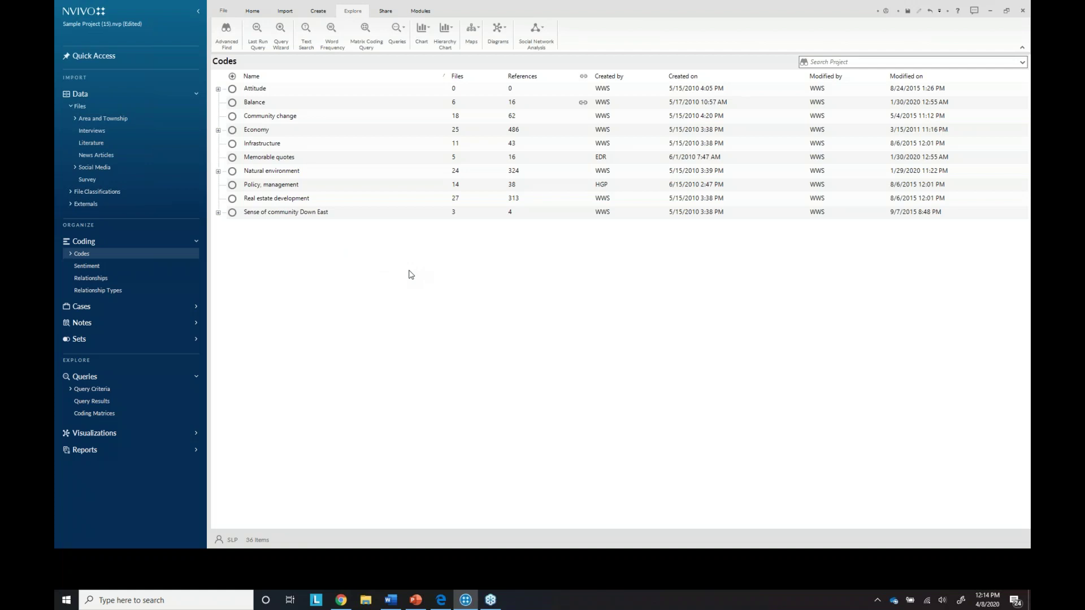
Export the codebook without Autocoded Responses and Autocoded Social Media, replacing the file, which fails.
click(387, 13)
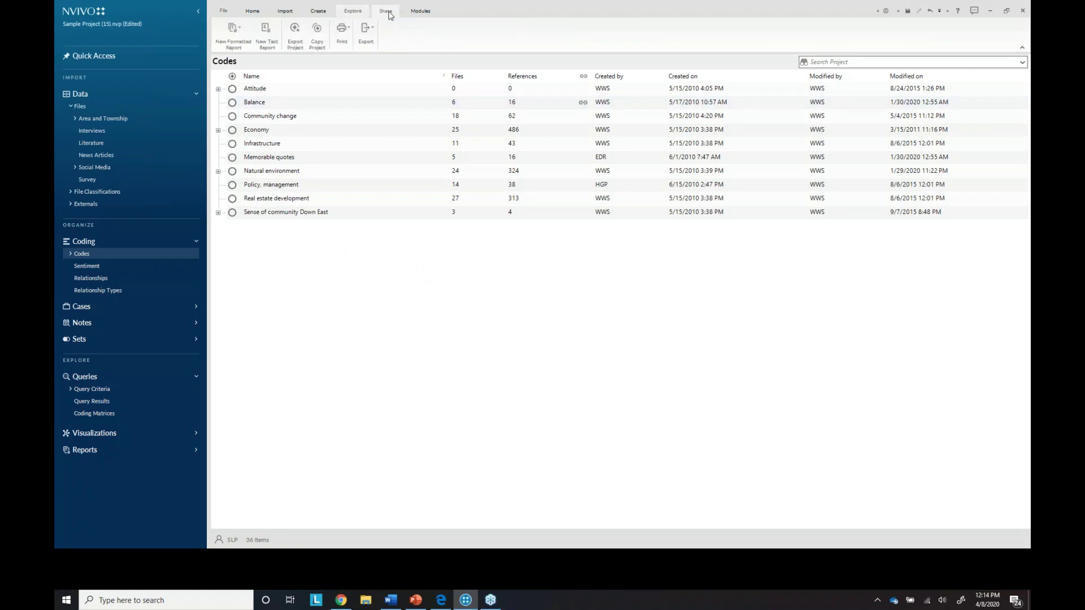
click(371, 40)
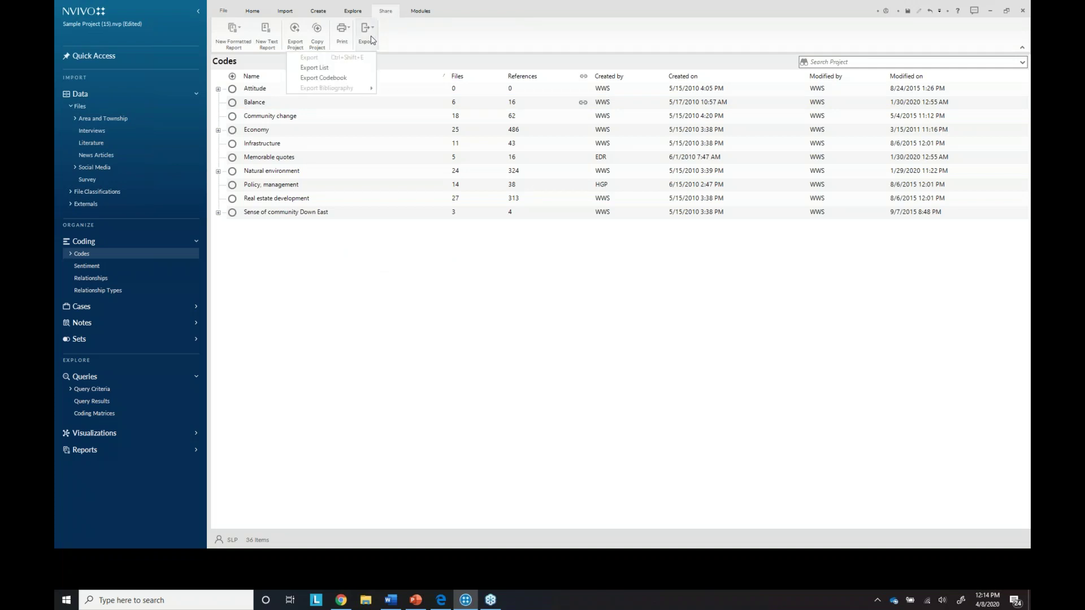
click(472, 253)
click(472, 262)
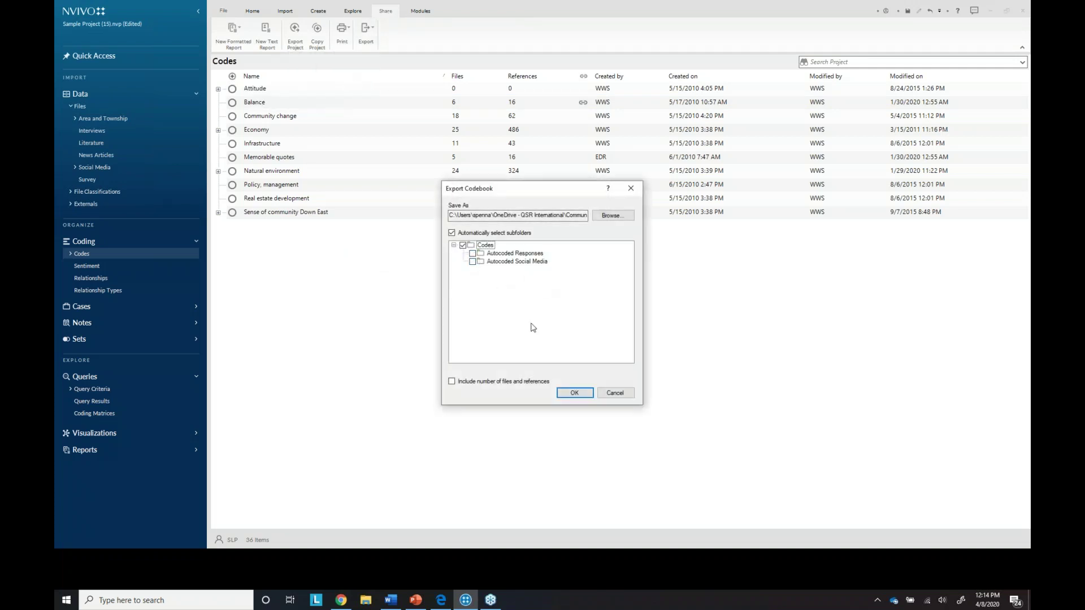
click(574, 393)
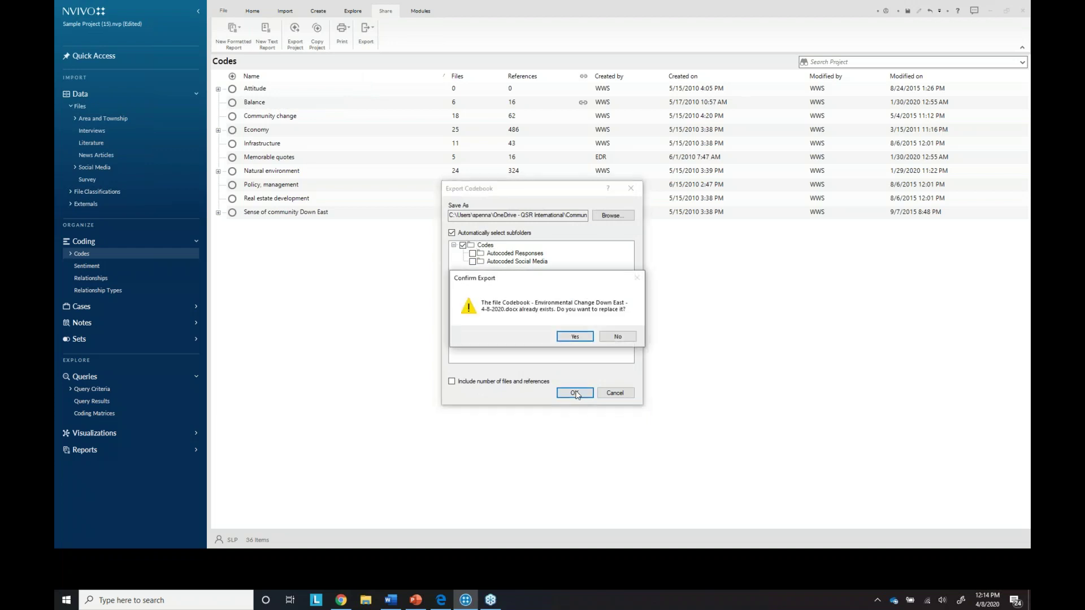
click(574, 336)
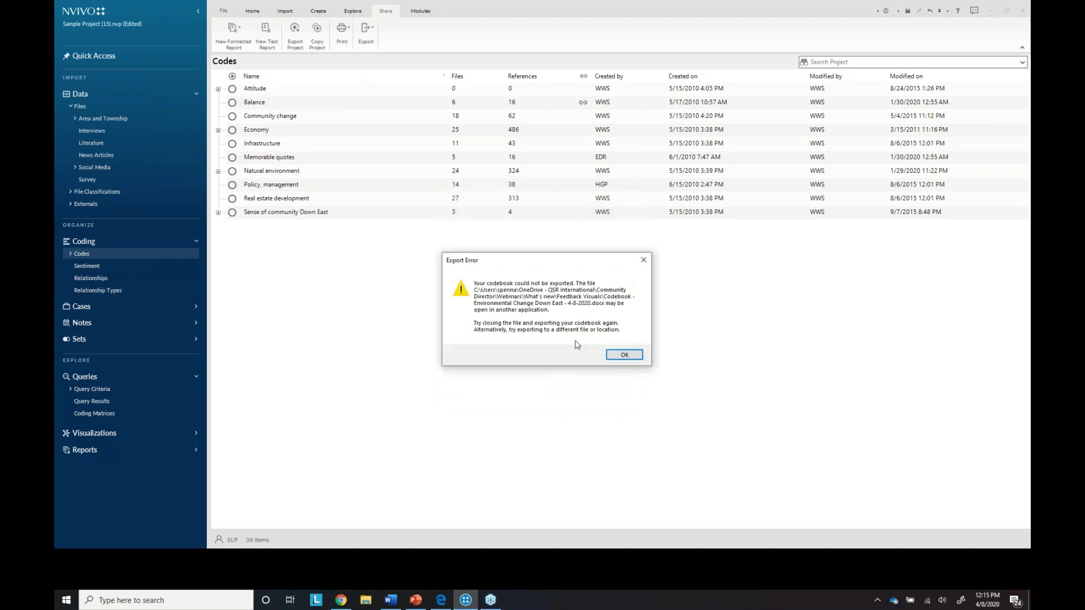
click(622, 361)
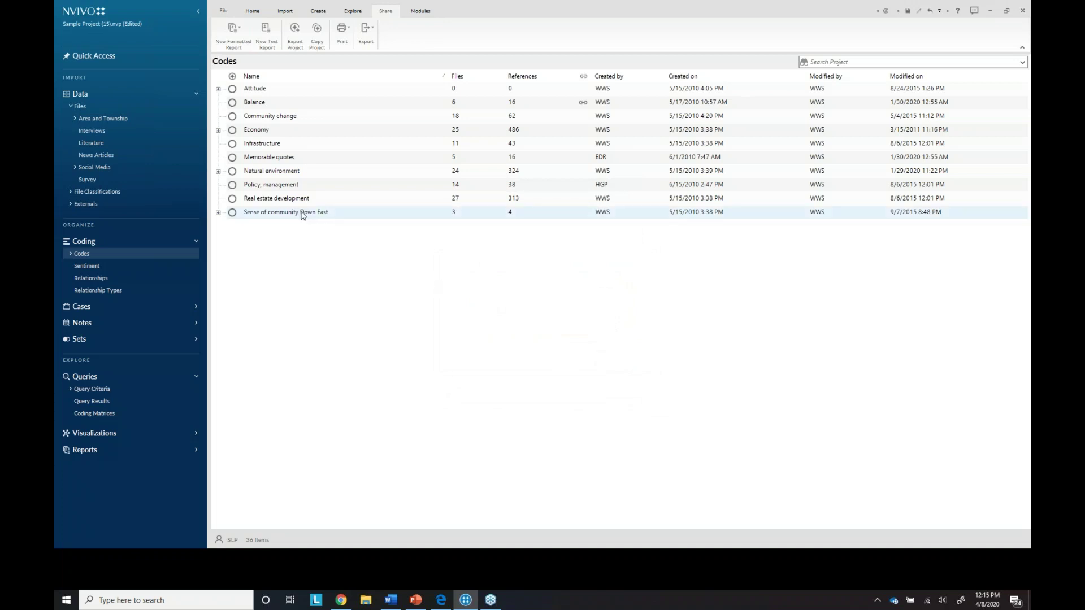
Retry the codebook export excluding both autocoded folders, then view the codebook already open in Word.
click(366, 40)
click(334, 78)
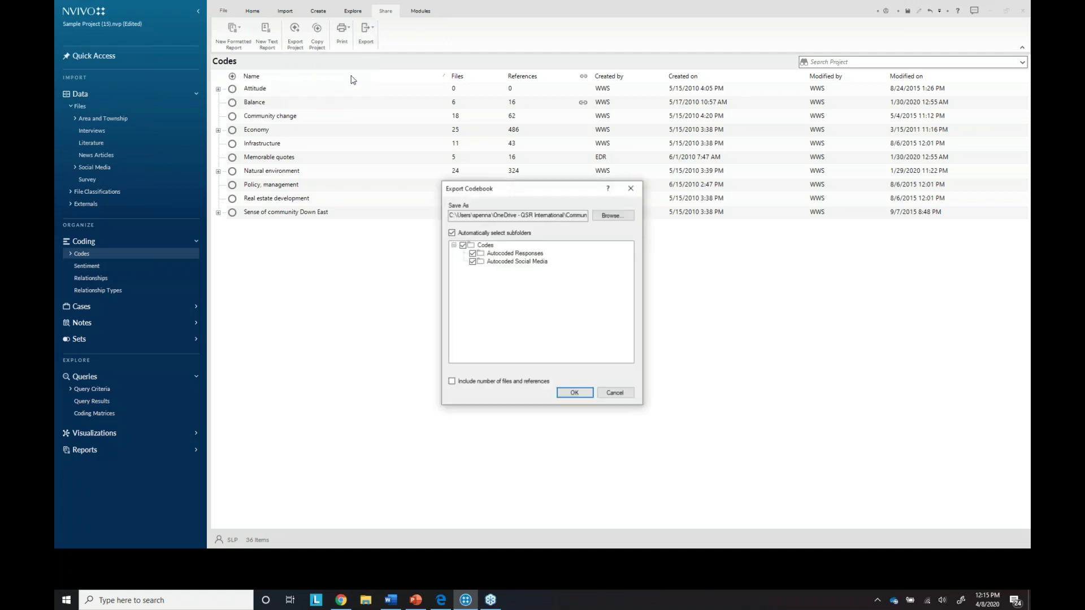
click(472, 253)
click(473, 262)
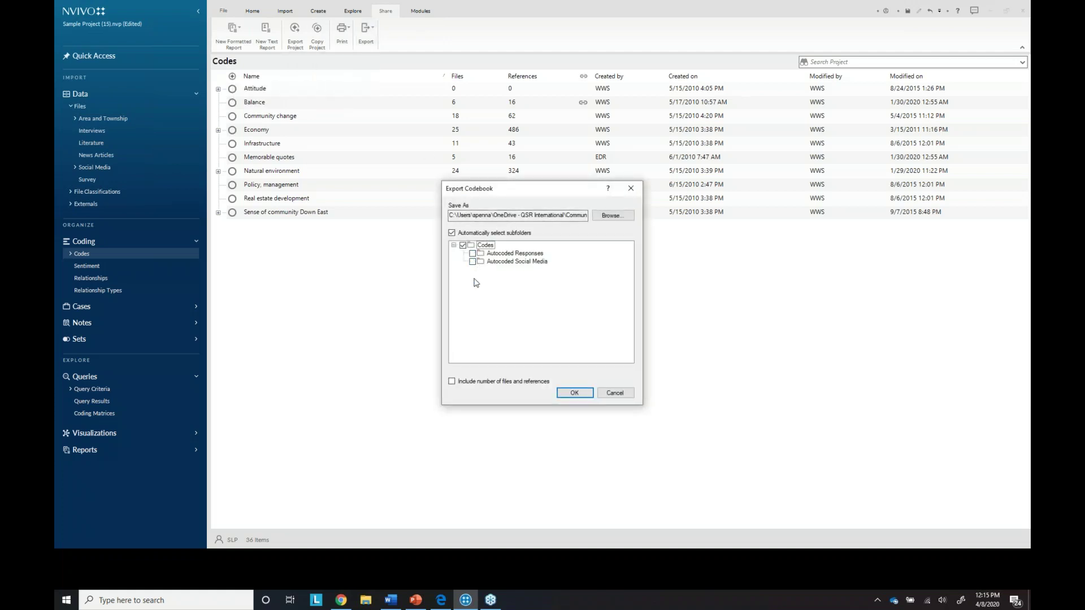
click(568, 395)
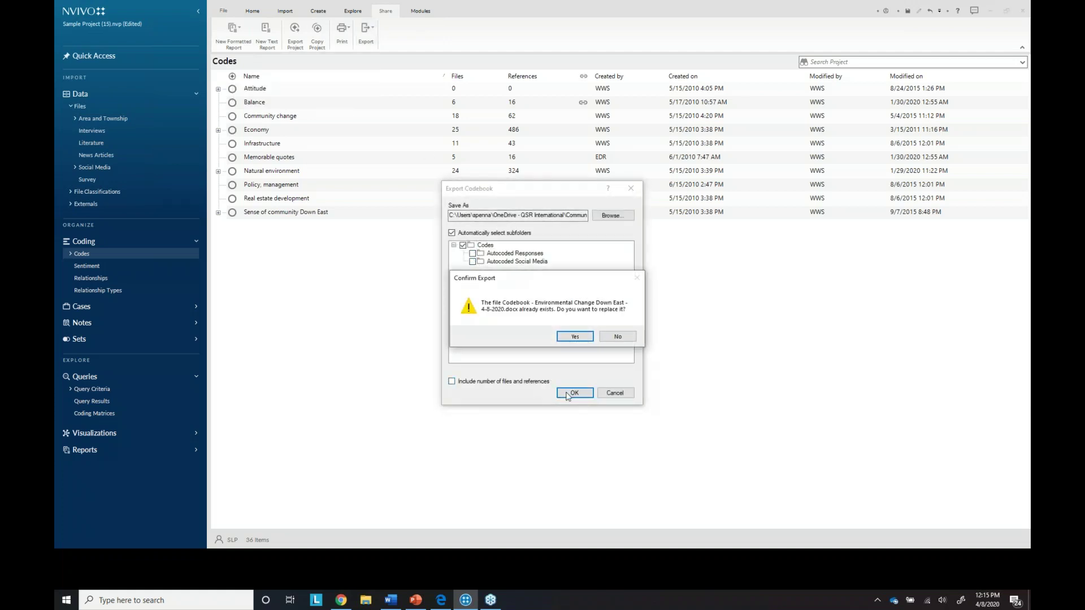
click(568, 337)
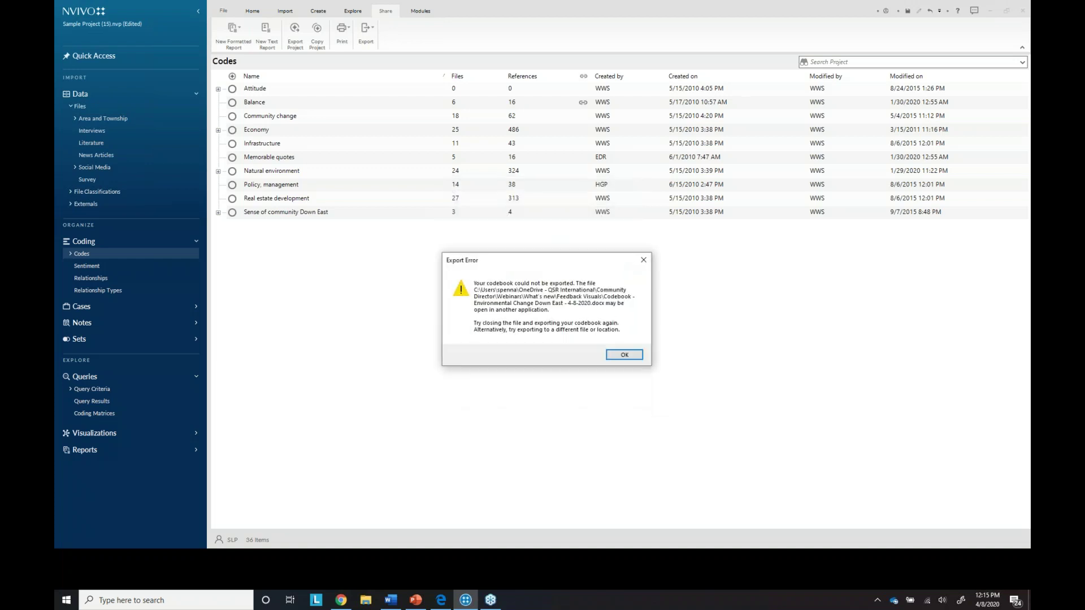
click(616, 356)
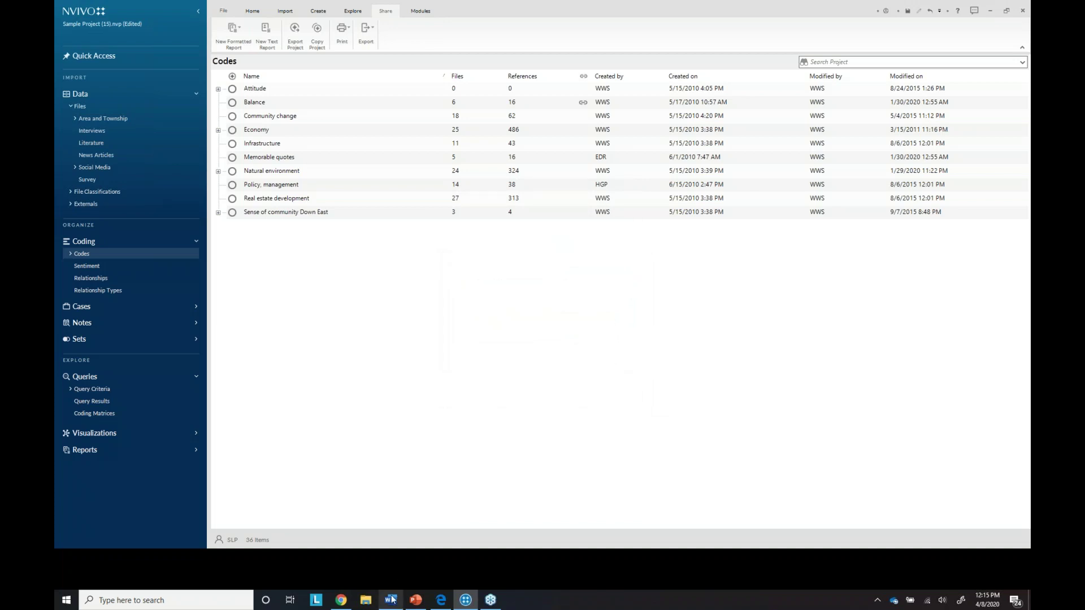
mouse_move(391, 599)
click(391, 570)
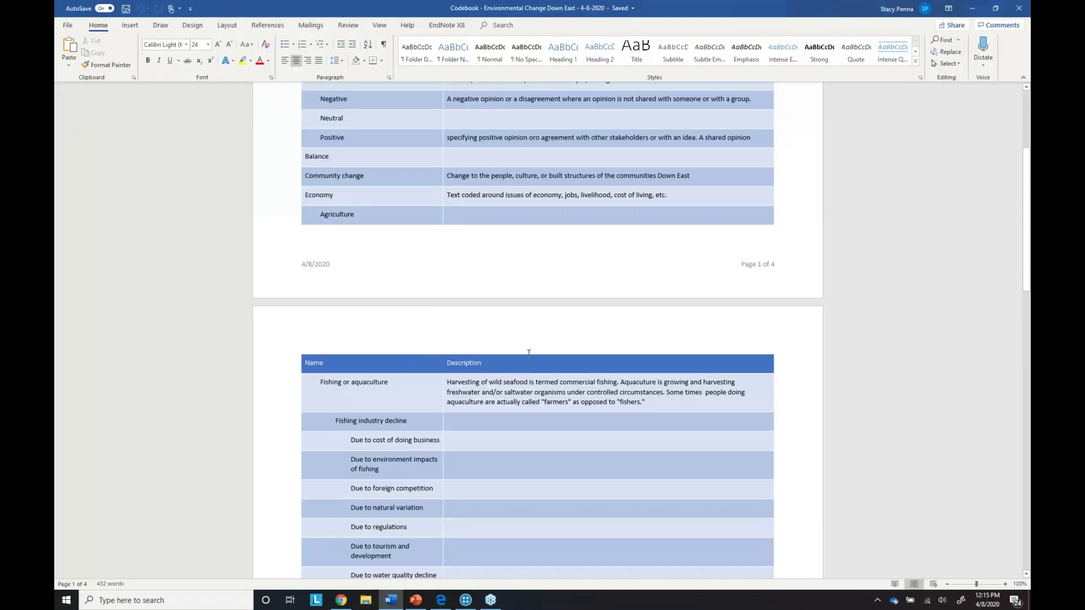
Scroll through the Codes table in the exported codebook, then minimize Word to return to NVivo.
scroll(528, 353, up, 6)
scroll(532, 299, down, 2)
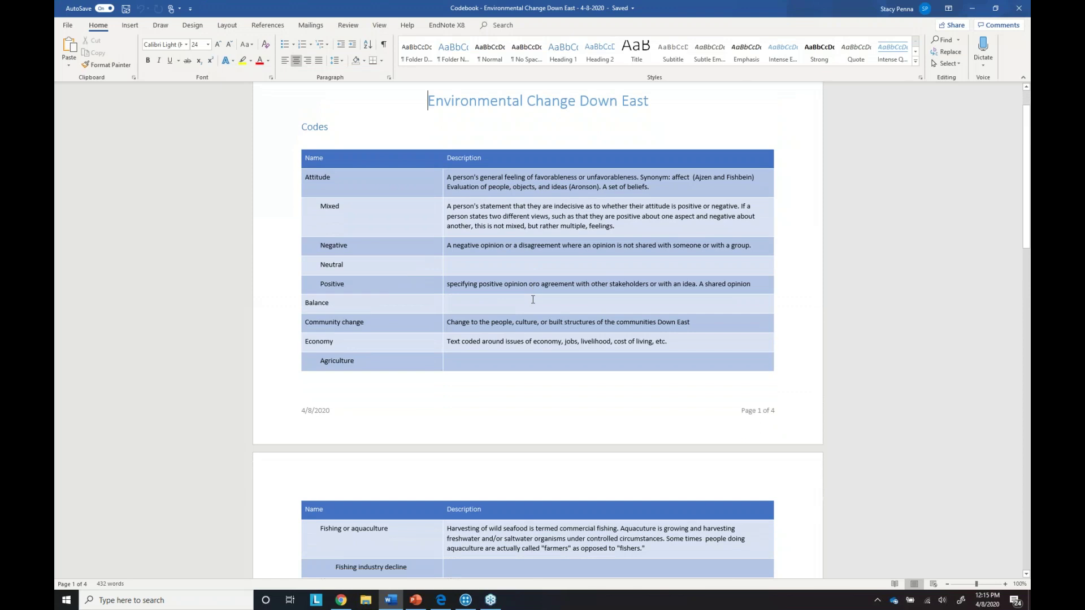
scroll(533, 300, down, 3)
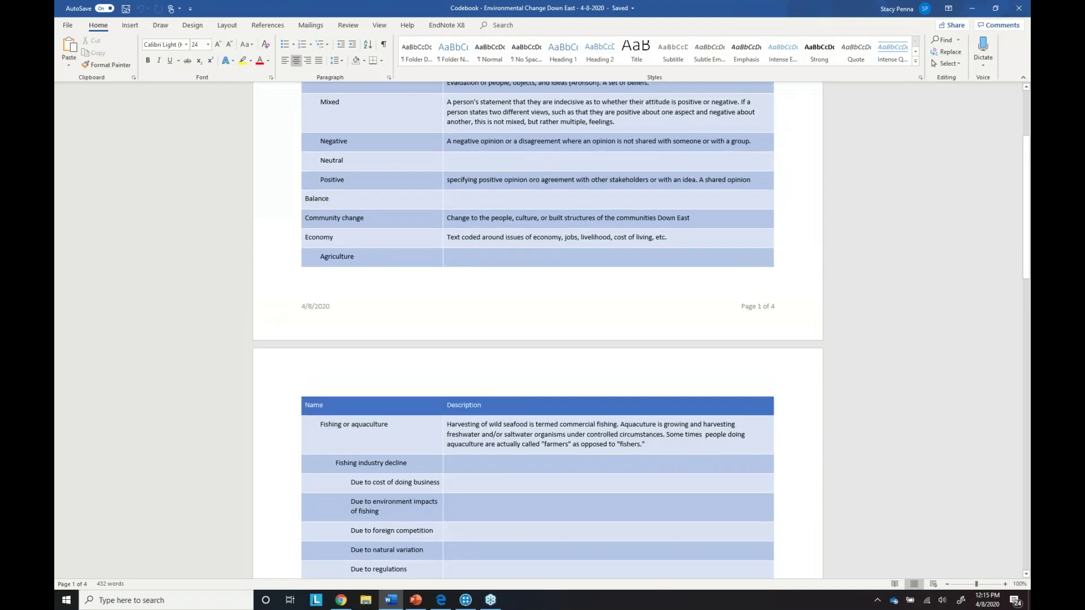
scroll(479, 261, up, 5)
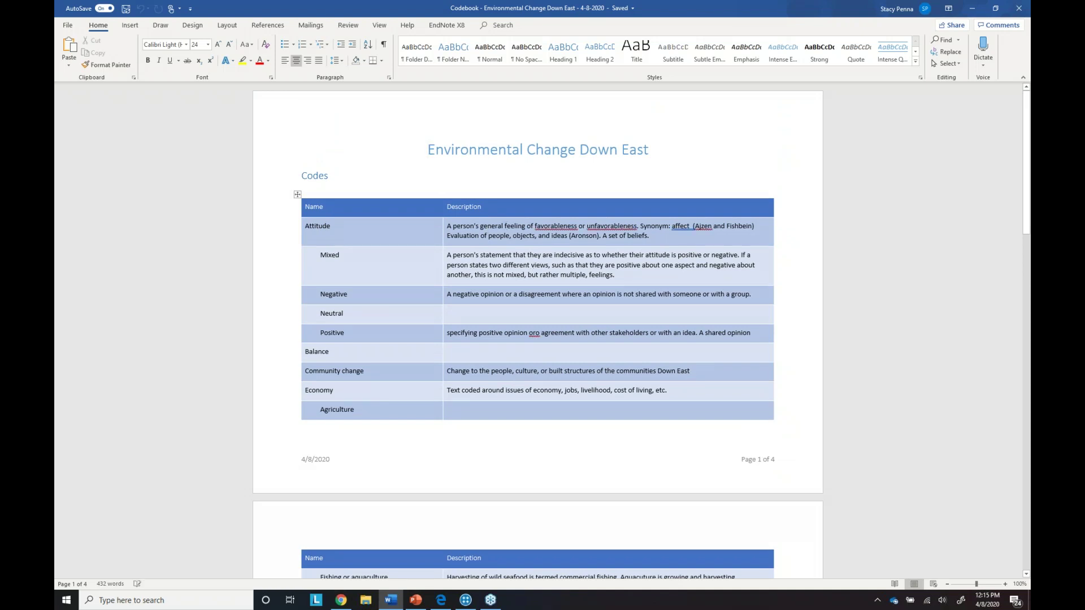
click(972, 9)
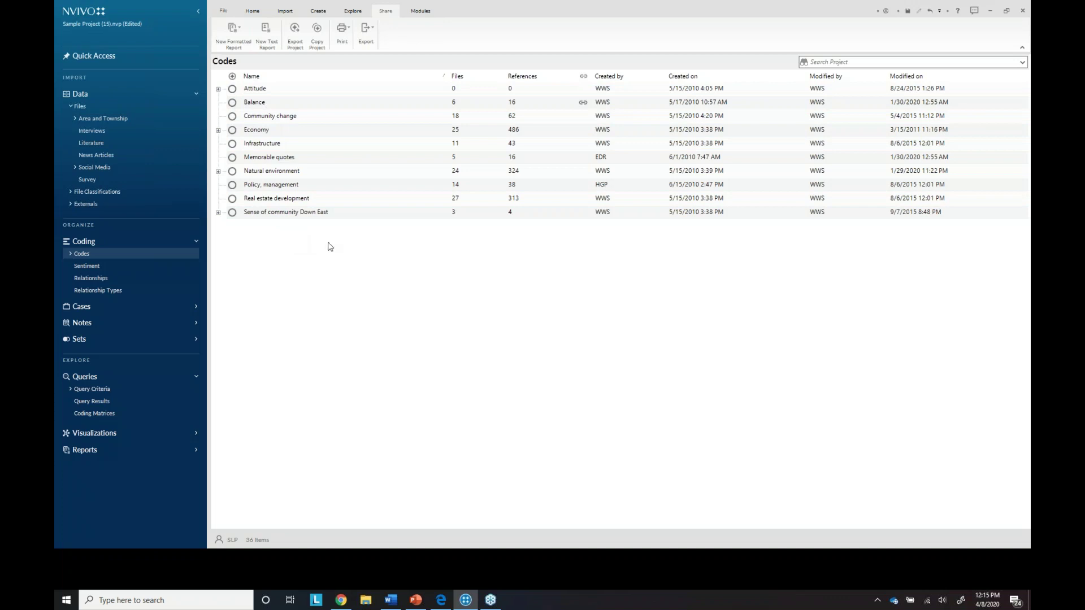
Create a new personal folder under Codes and open it.
right_click(87, 260)
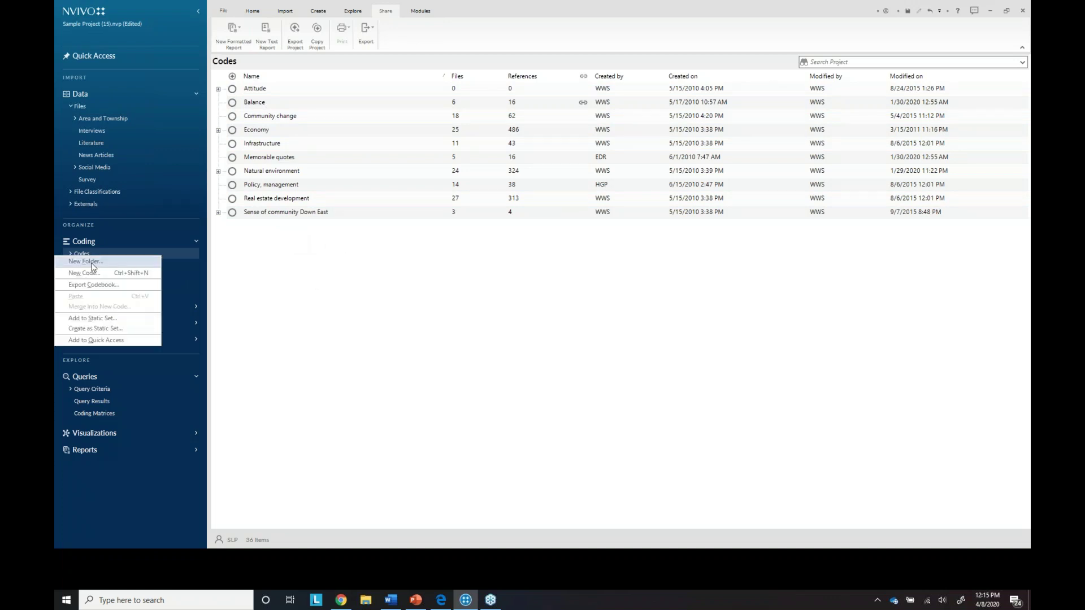
click(94, 268)
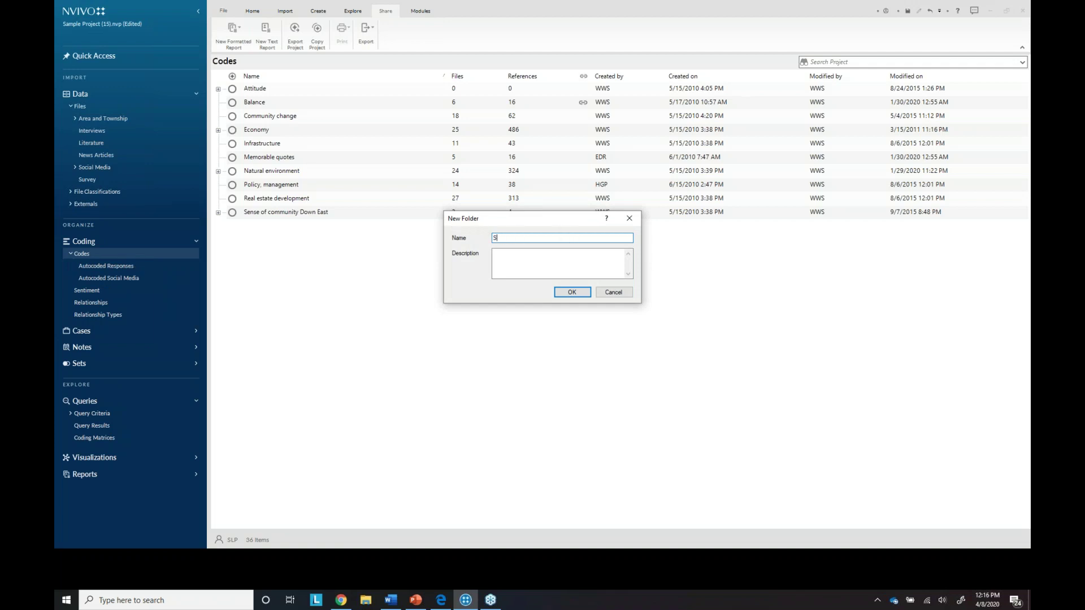
click(572, 292)
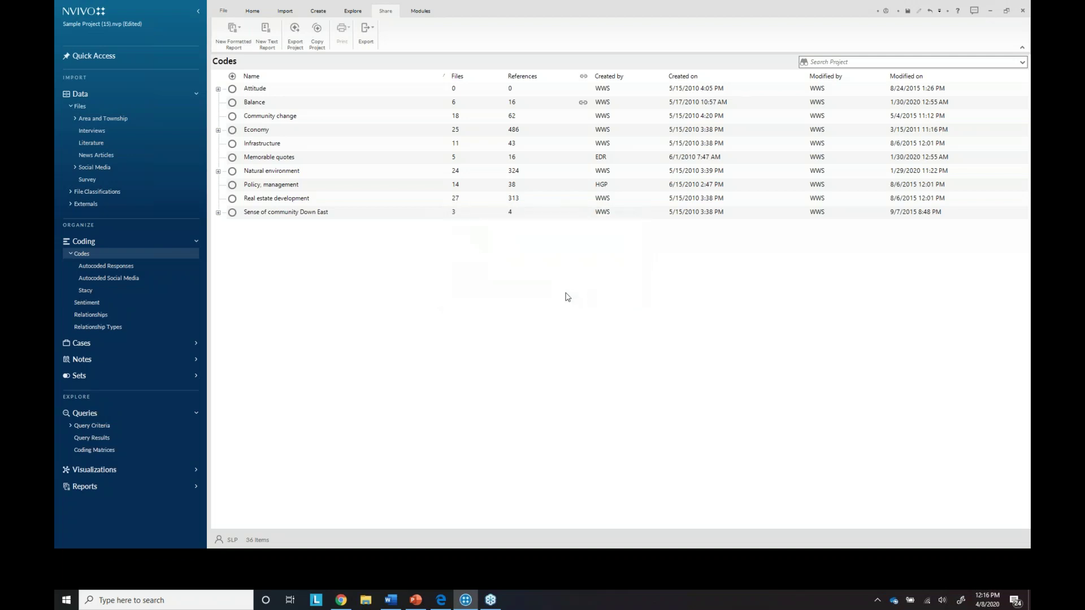
click(87, 291)
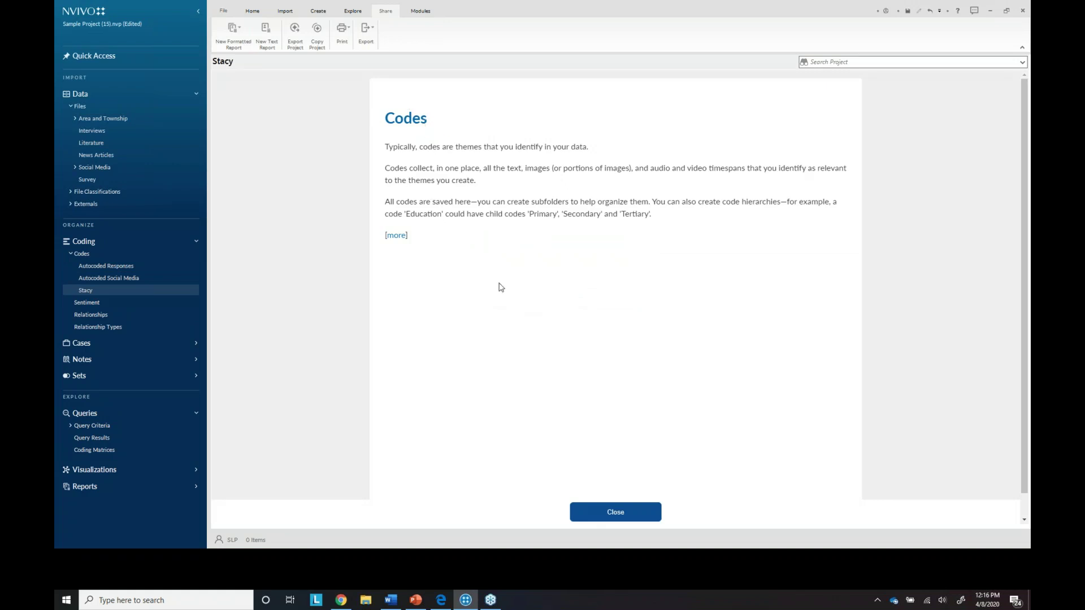
click(607, 514)
Add a code named Fieldwork in the new folder, coloured Green.
right_click(386, 177)
click(357, 182)
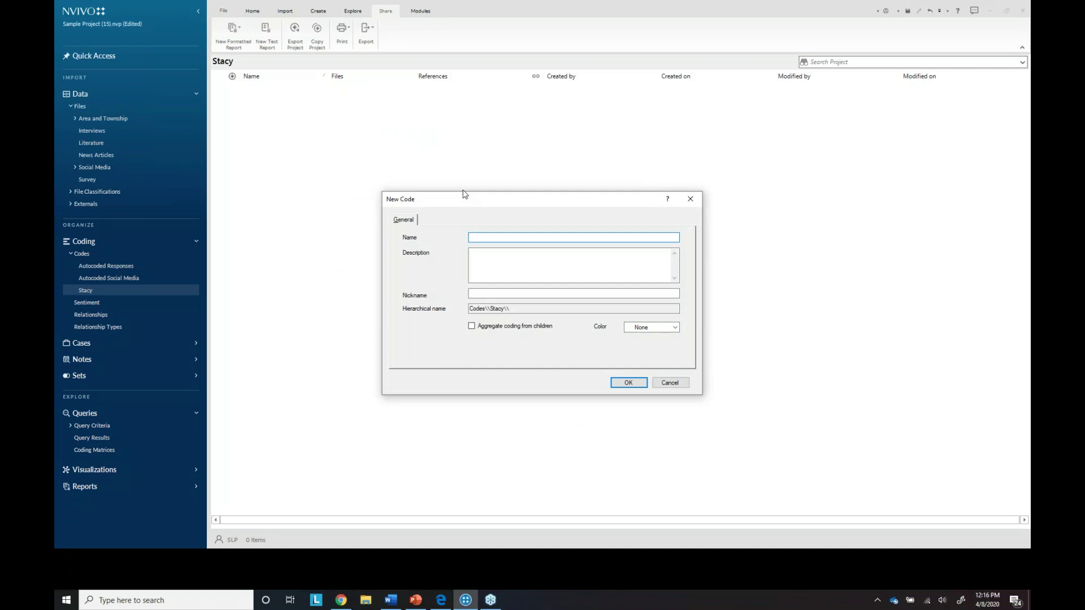
text(Fieldwork)
click(543, 251)
click(670, 332)
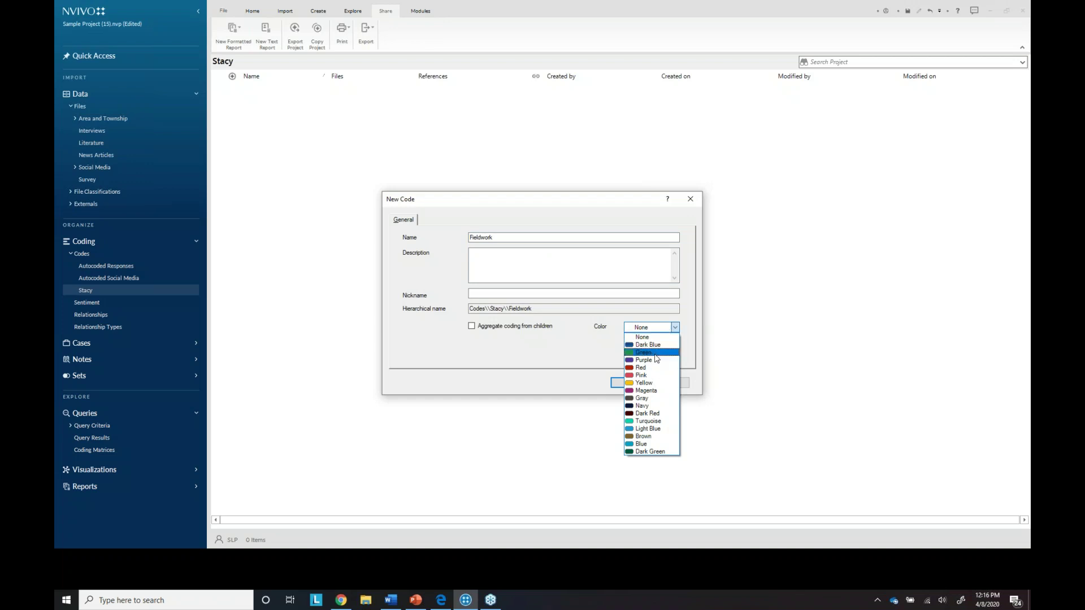
click(650, 352)
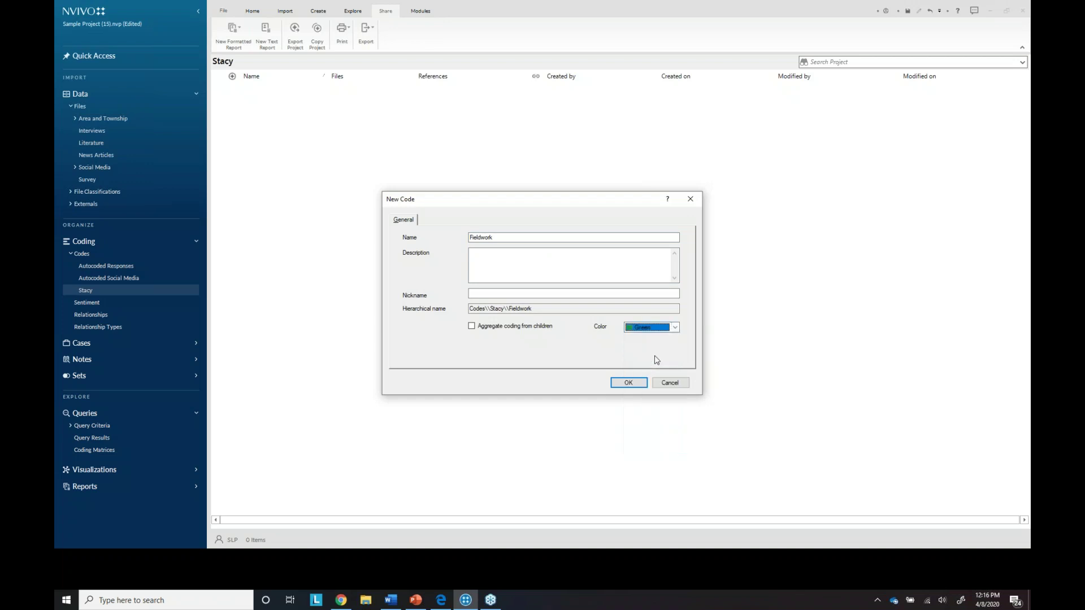
click(677, 331)
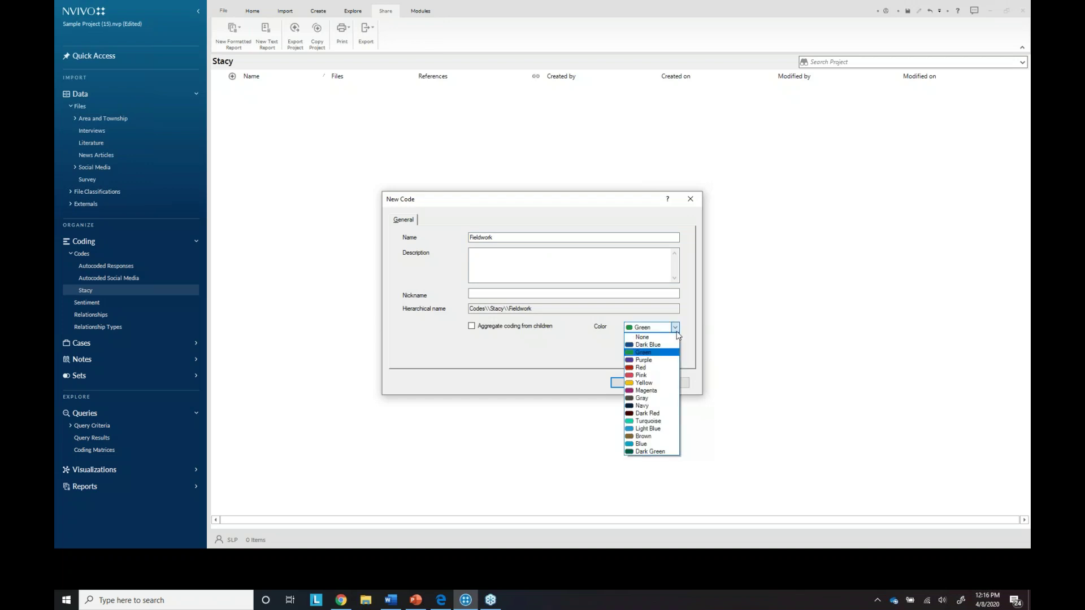
click(676, 329)
click(625, 382)
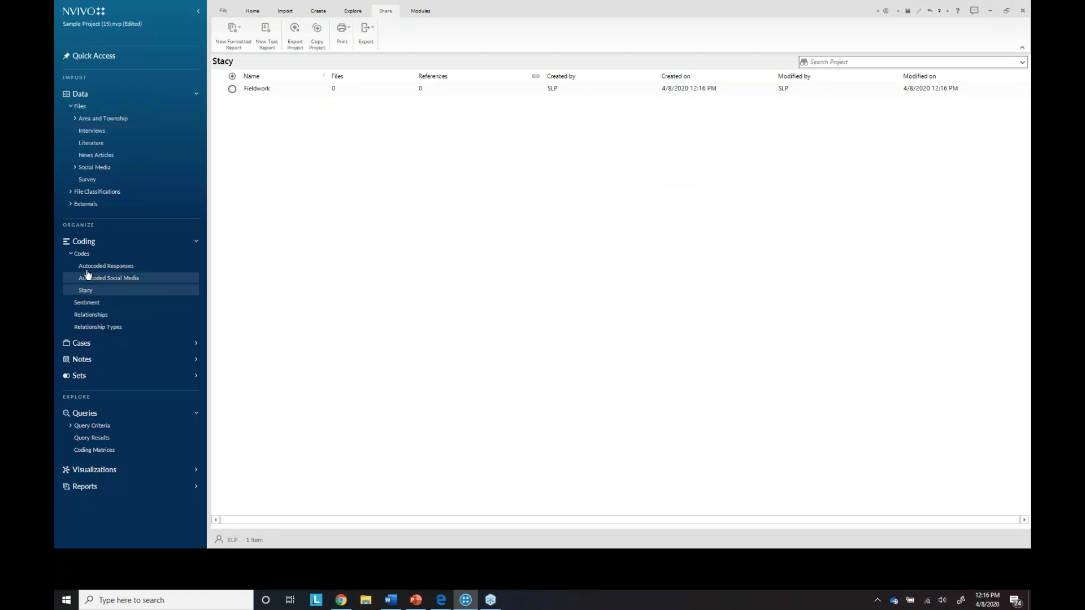
click(82, 254)
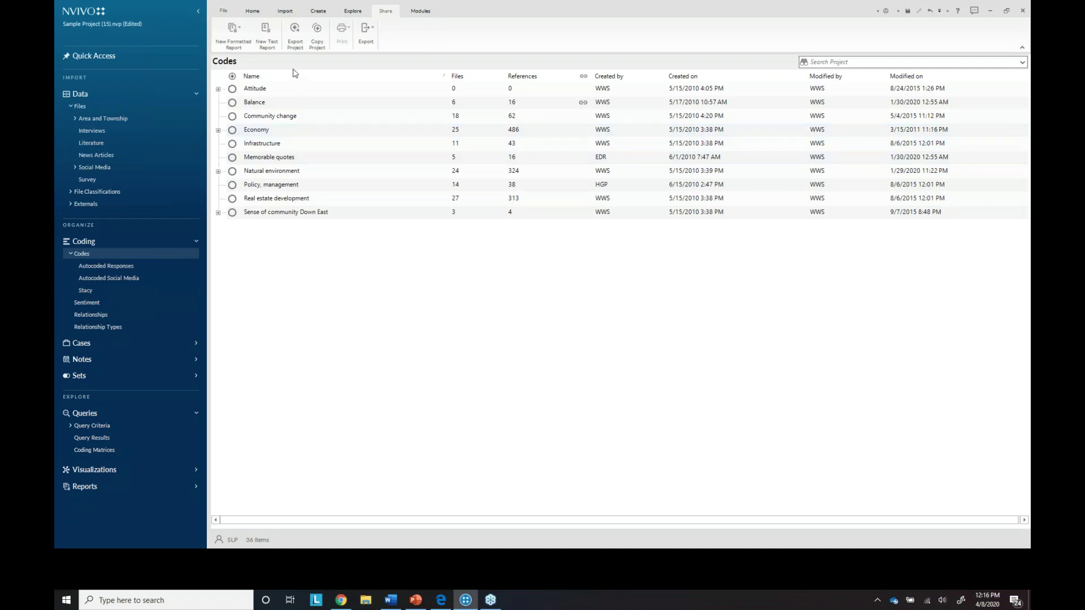
Open Barbara's interview, the first in the Interviews list, and enlarge its text area.
click(79, 291)
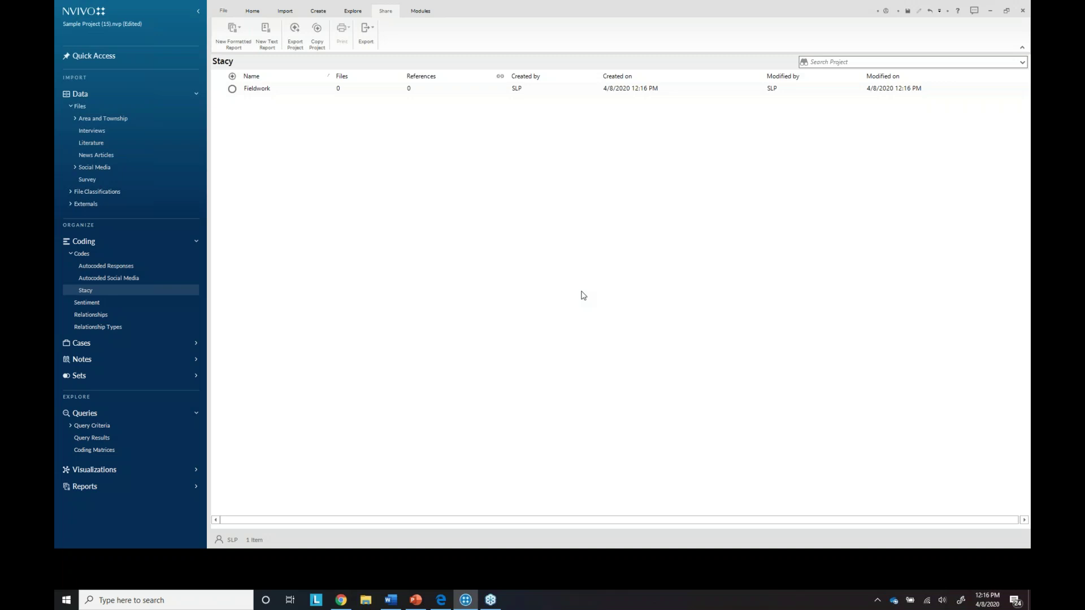
click(92, 133)
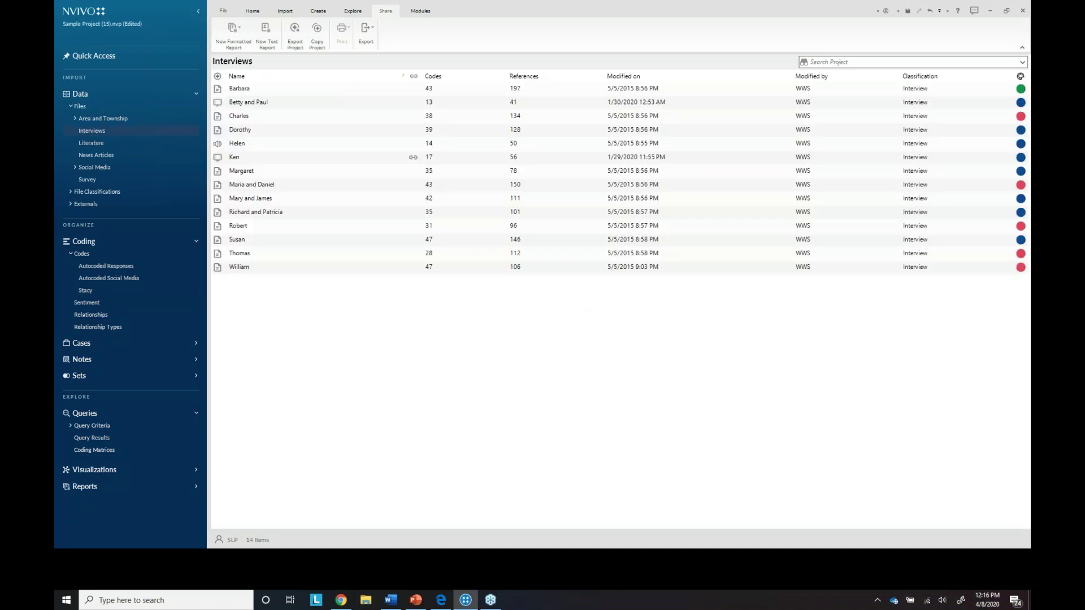
click(246, 92)
double_click(247, 92)
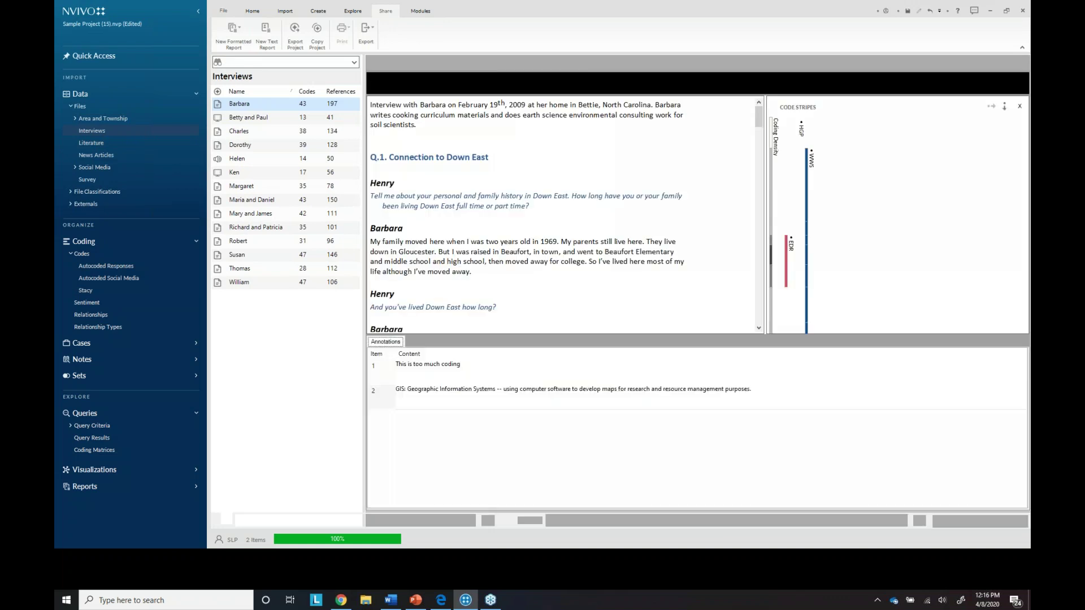
drag(468, 340, 476, 482)
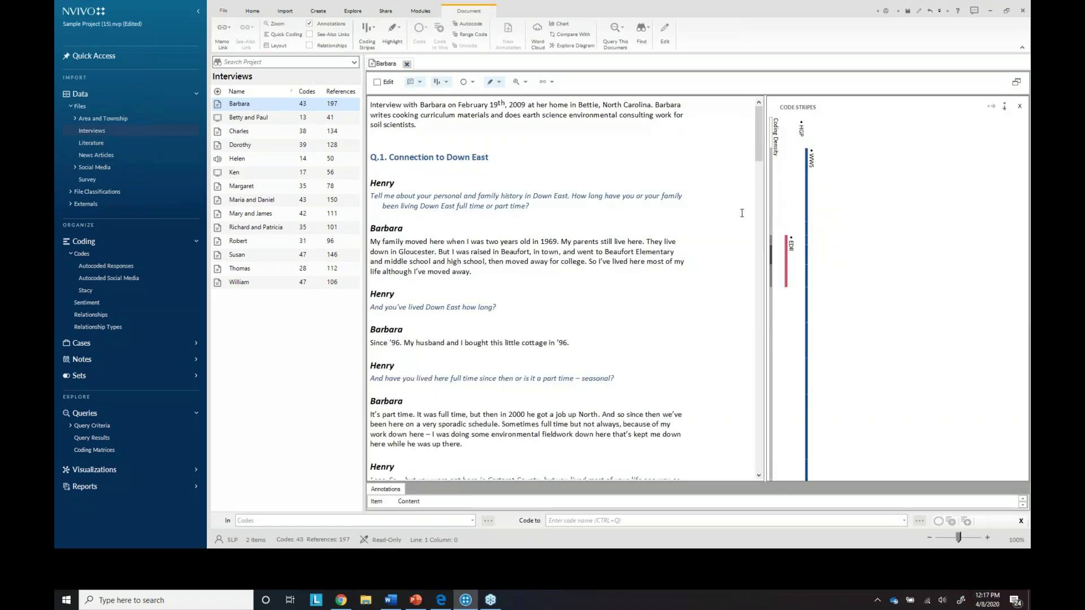
Show the Code Panel beside the interview, with the new folder expanded to Fieldwork.
click(446, 82)
mouse_move(362, 146)
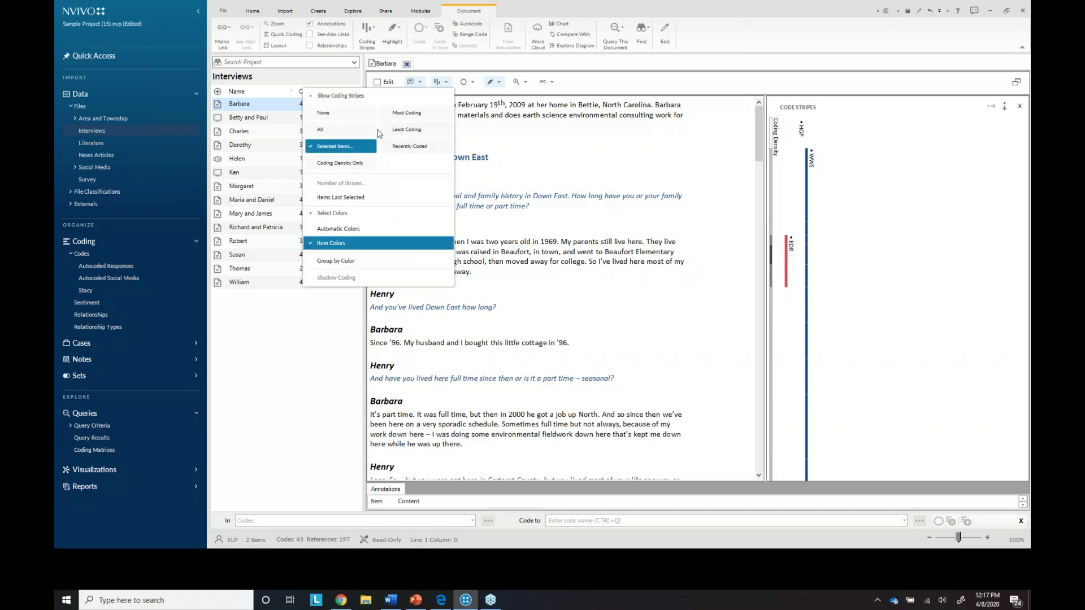
click(497, 149)
click(416, 82)
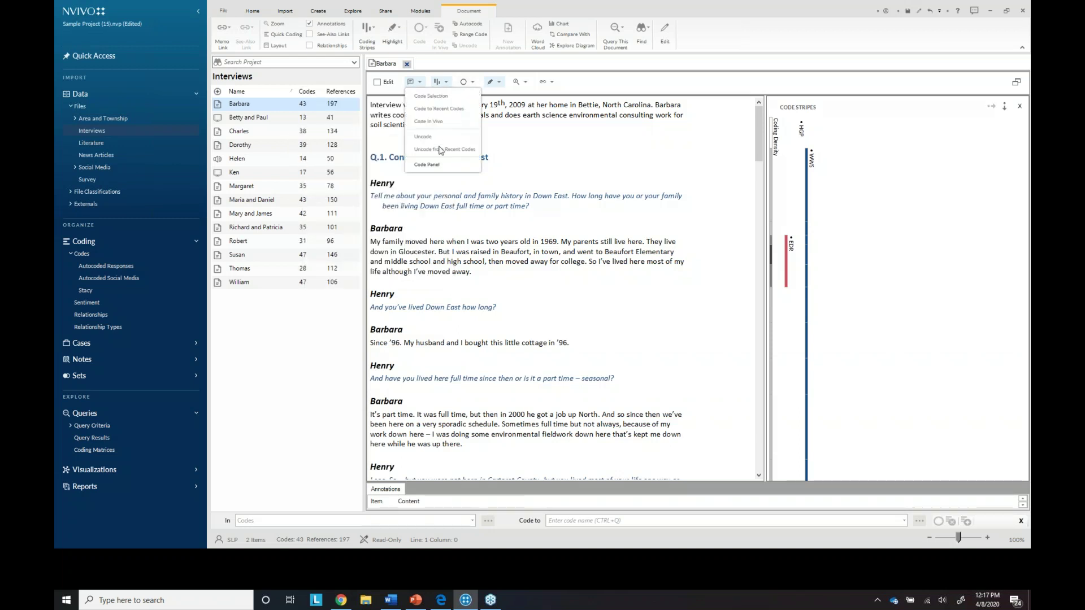
click(441, 165)
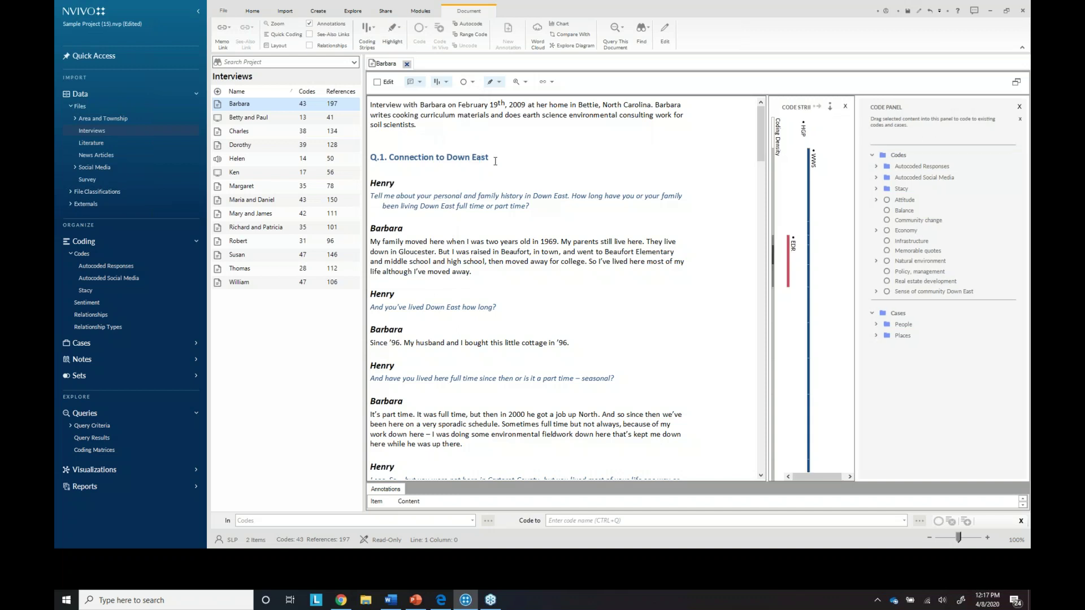
click(876, 188)
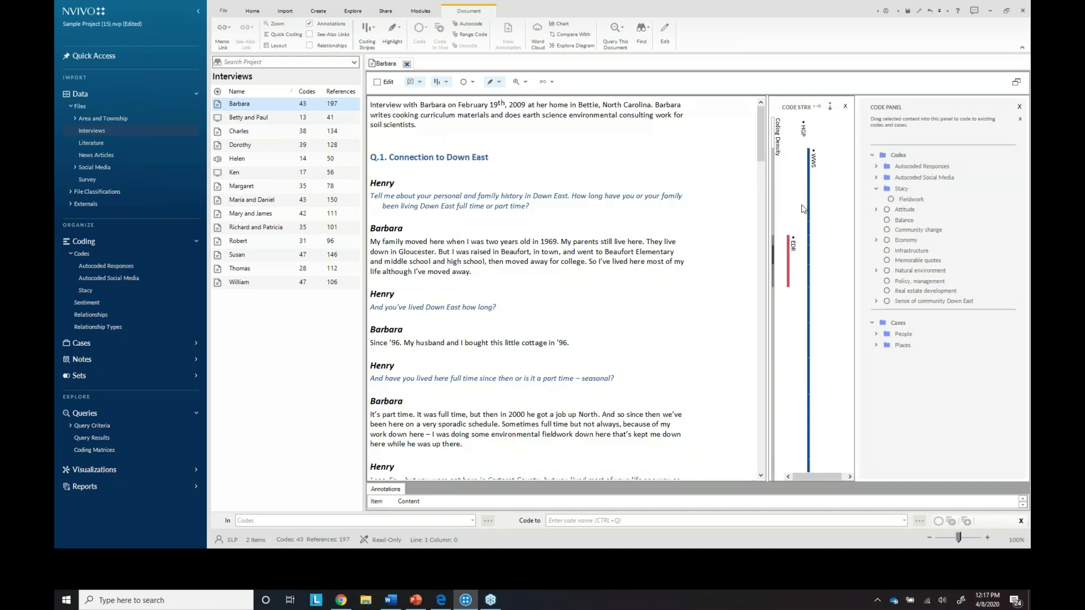
Code the opening answer about growing up Down East to Fieldwork, then close the interview.
drag(424, 241, 531, 267)
drag(691, 250, 910, 200)
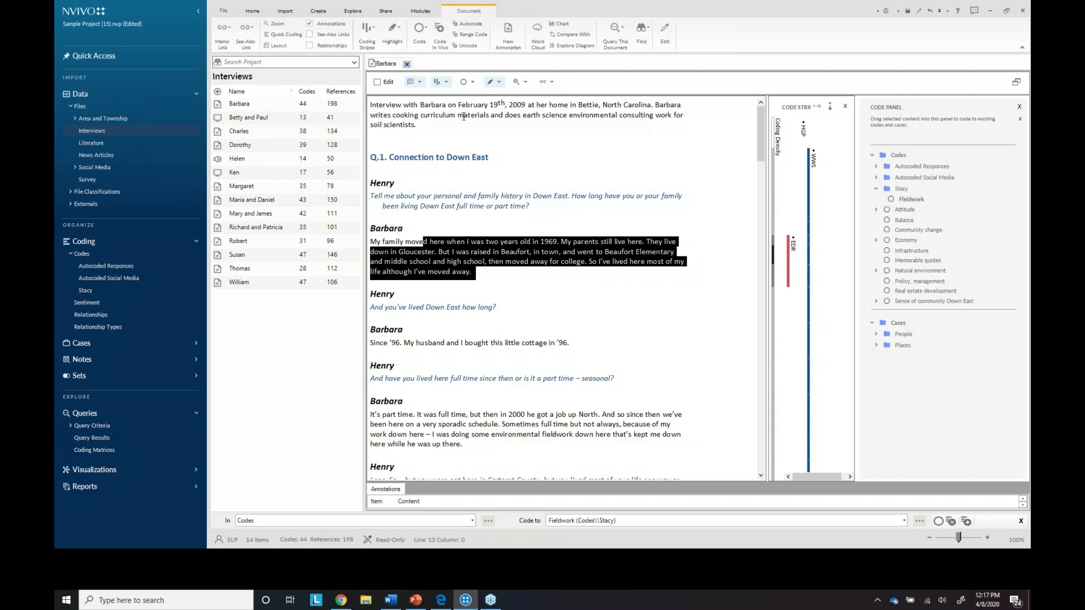
click(407, 63)
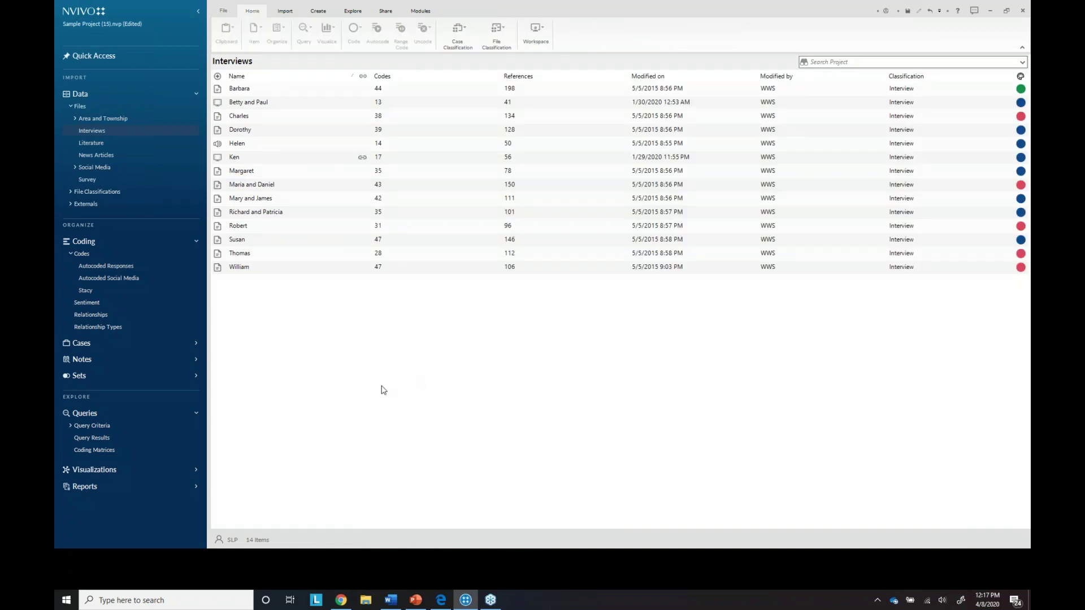
Under Notes > Memos, create a new memo named 'Team coding'.
click(80, 361)
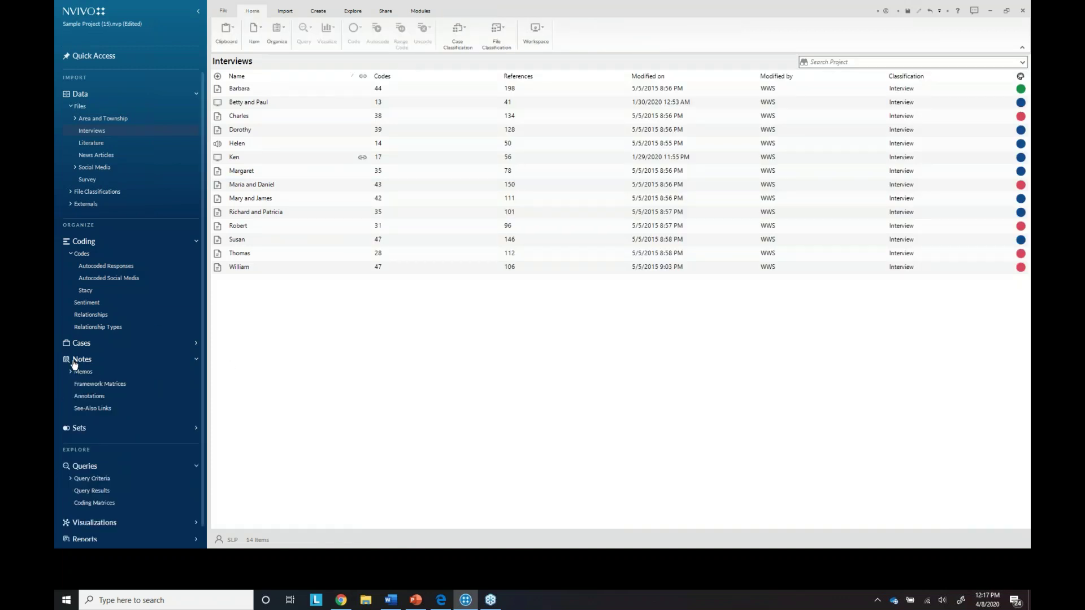
click(83, 372)
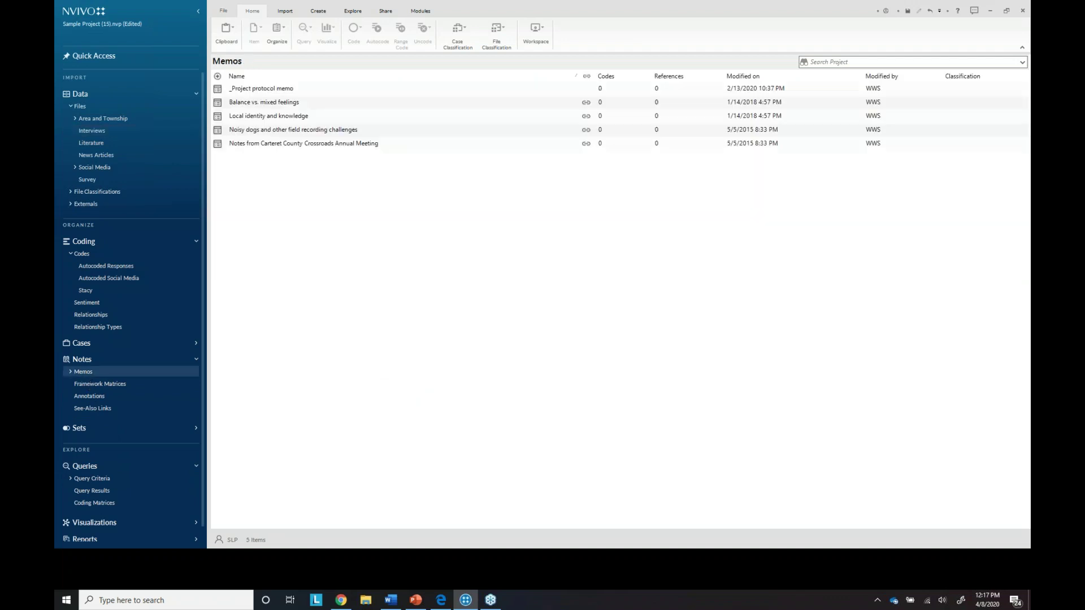
right_click(346, 218)
click(1023, 280)
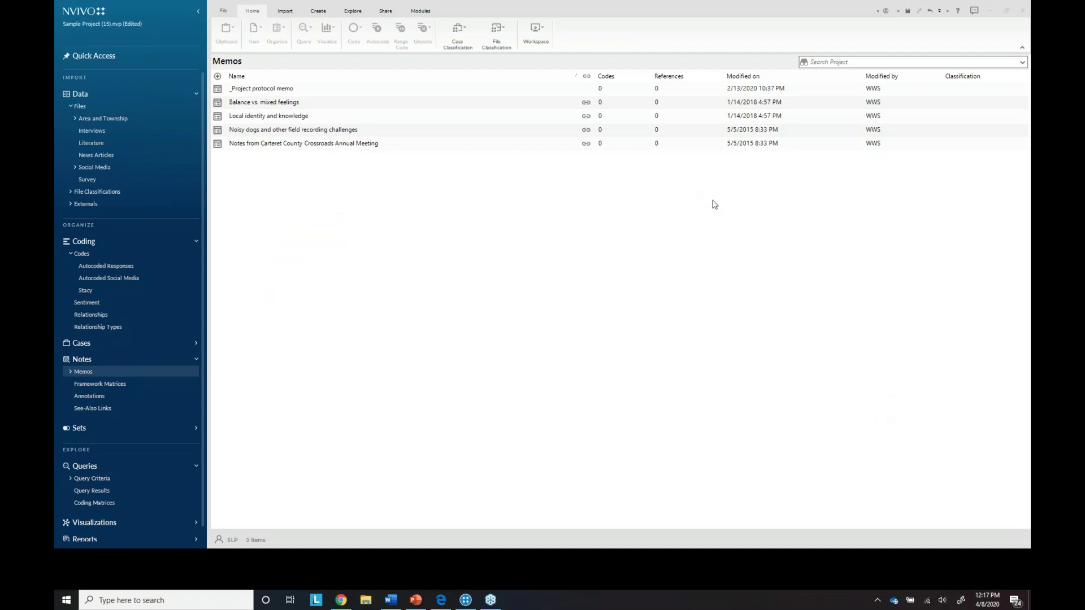
right_click(299, 177)
click(267, 181)
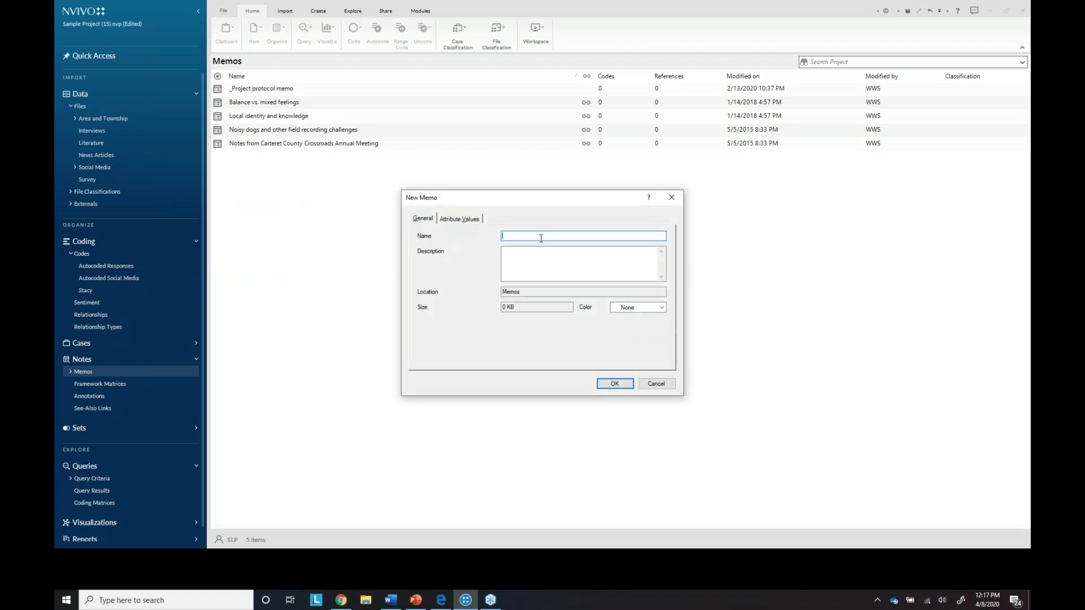
text(Team coding memo)
click(628, 388)
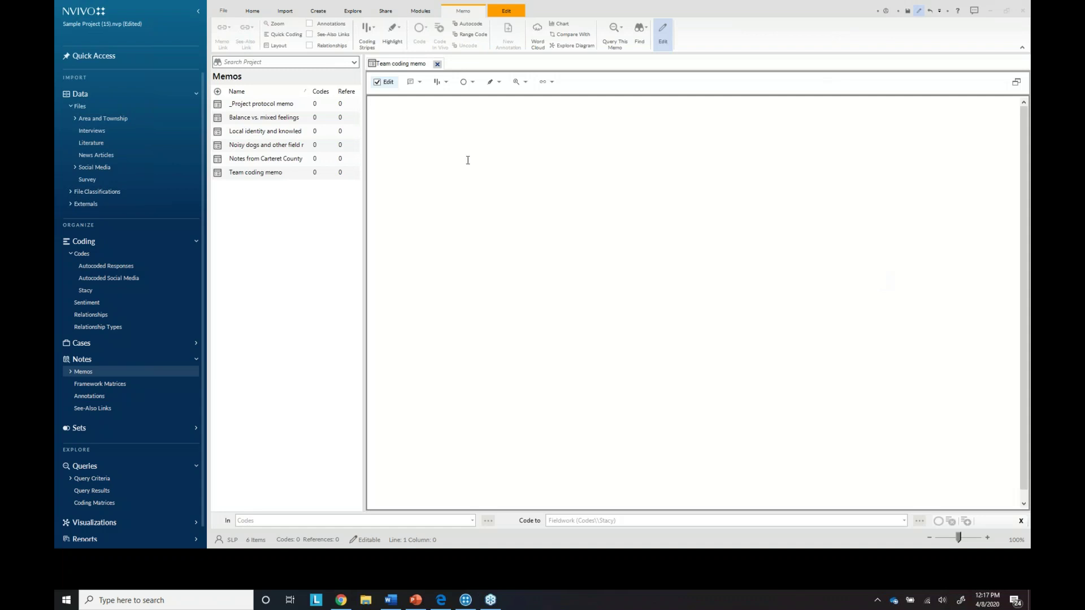
Insert the current date and time, add a note to a teammate, and close the memo.
click(505, 12)
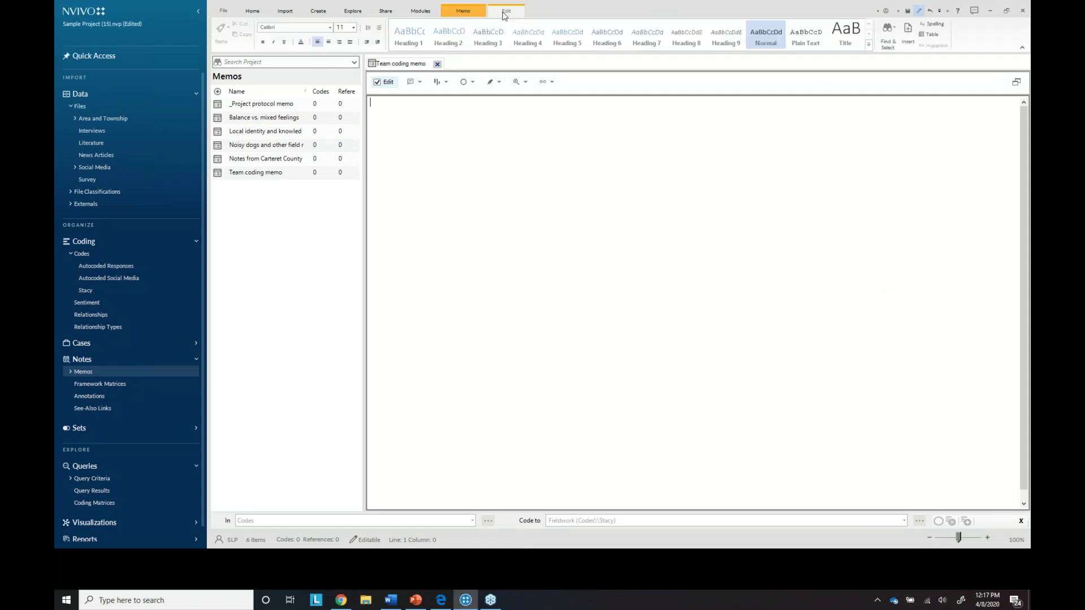
click(920, 35)
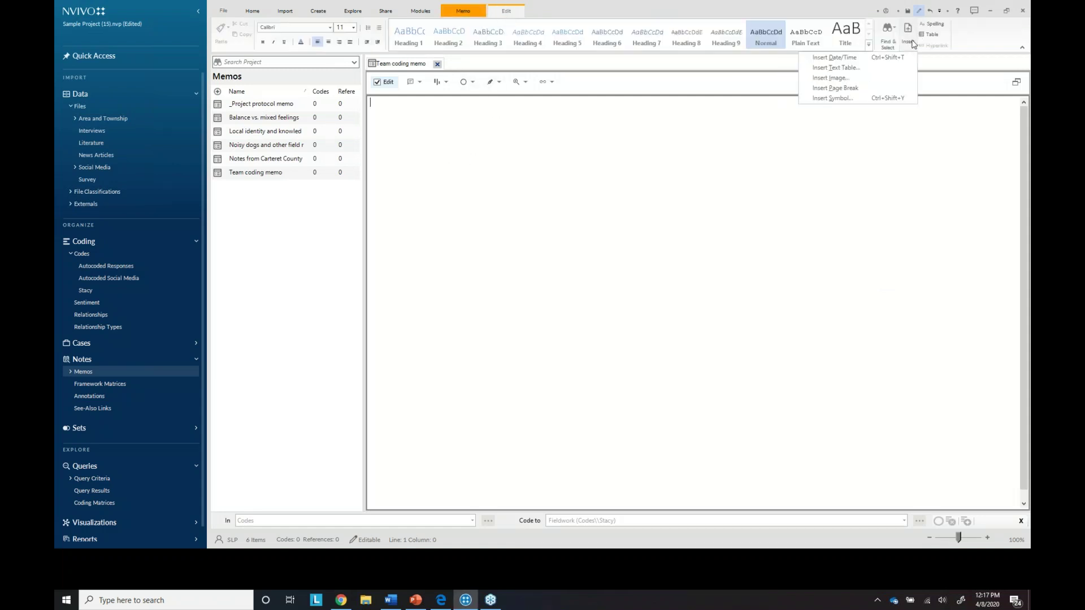
click(895, 58)
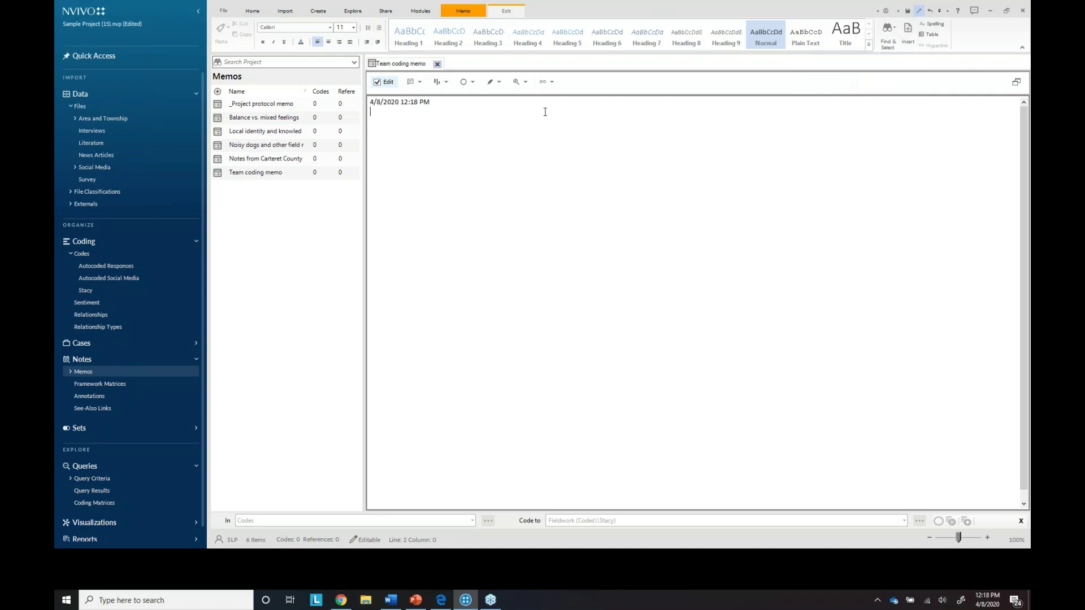
text(Stacy - I coded this)
click(437, 64)
click(437, 64)
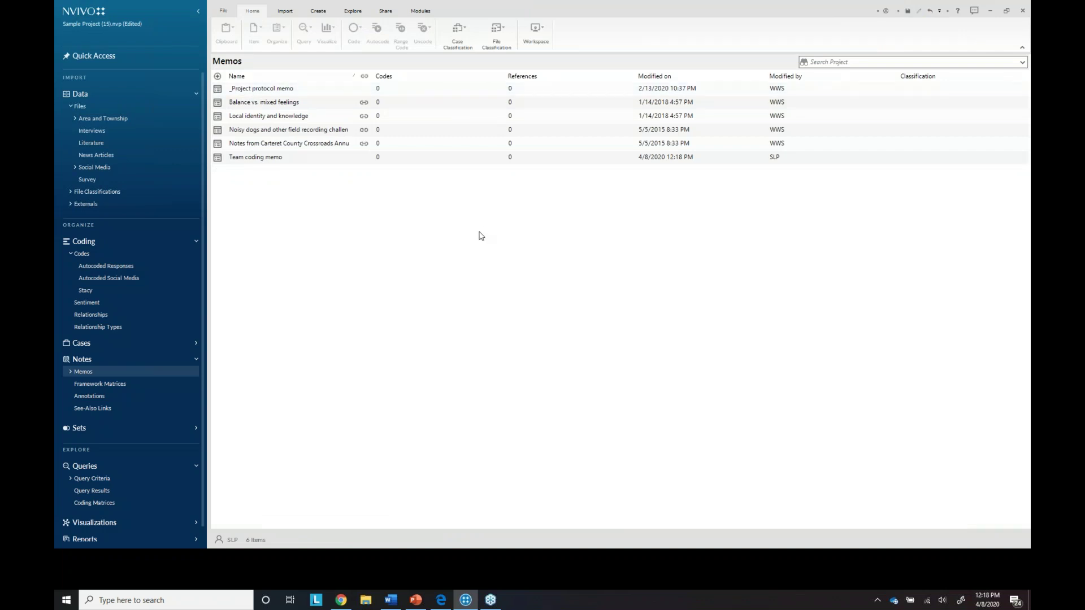
Save the project from the Import Project prompt, then close the dialog without importing.
click(285, 11)
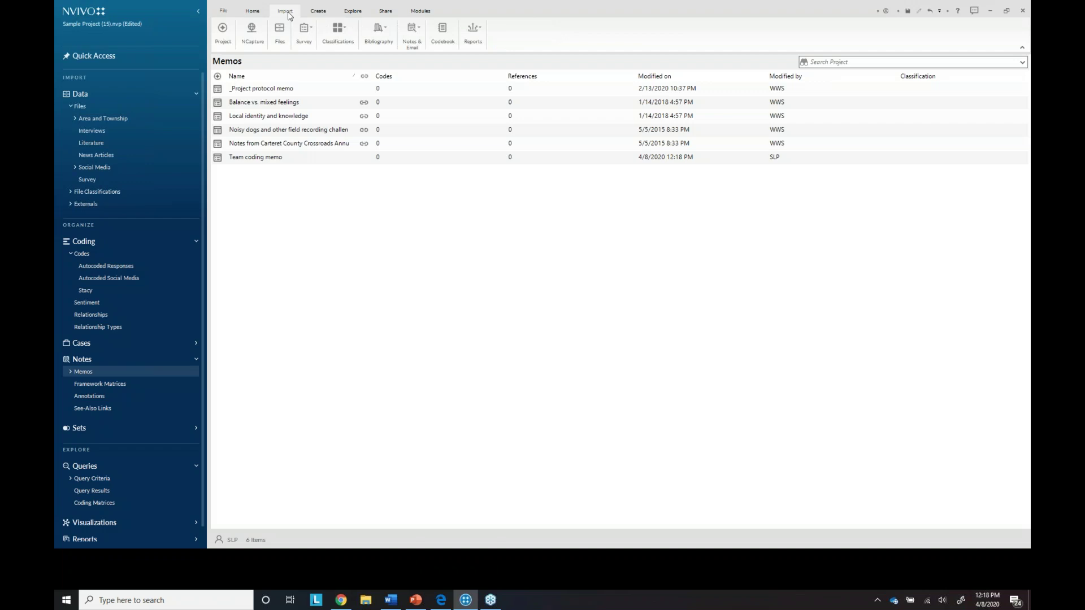
click(223, 33)
click(580, 336)
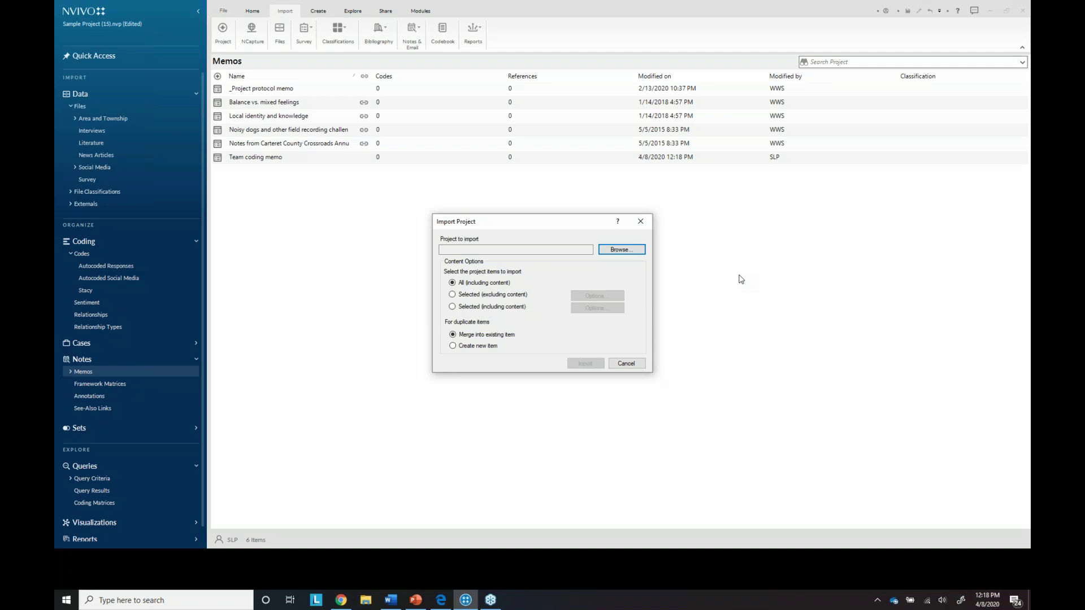
click(648, 226)
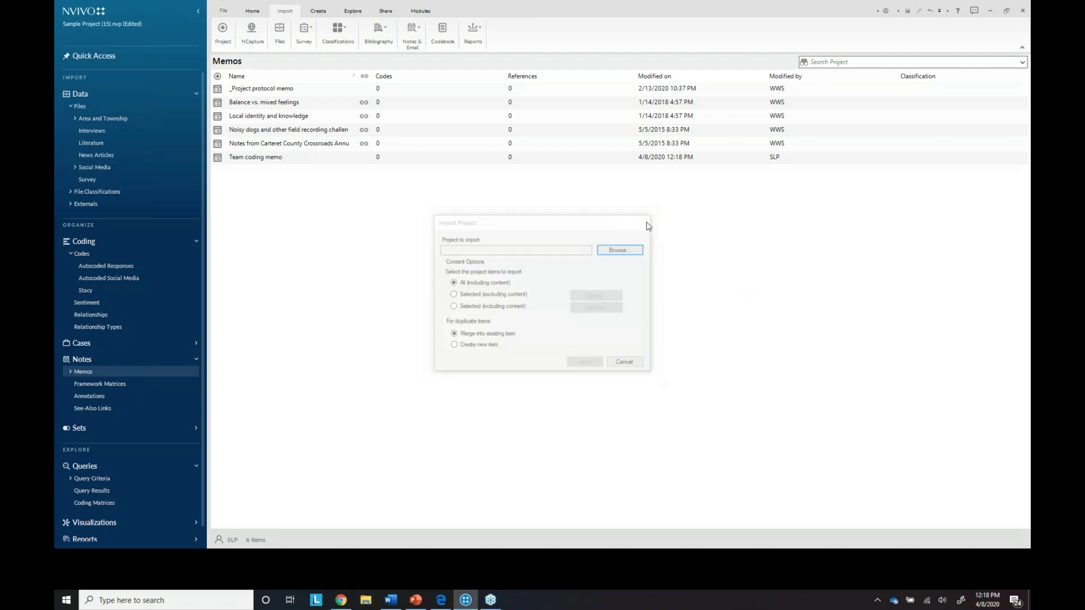
click(226, 14)
key(Escape)
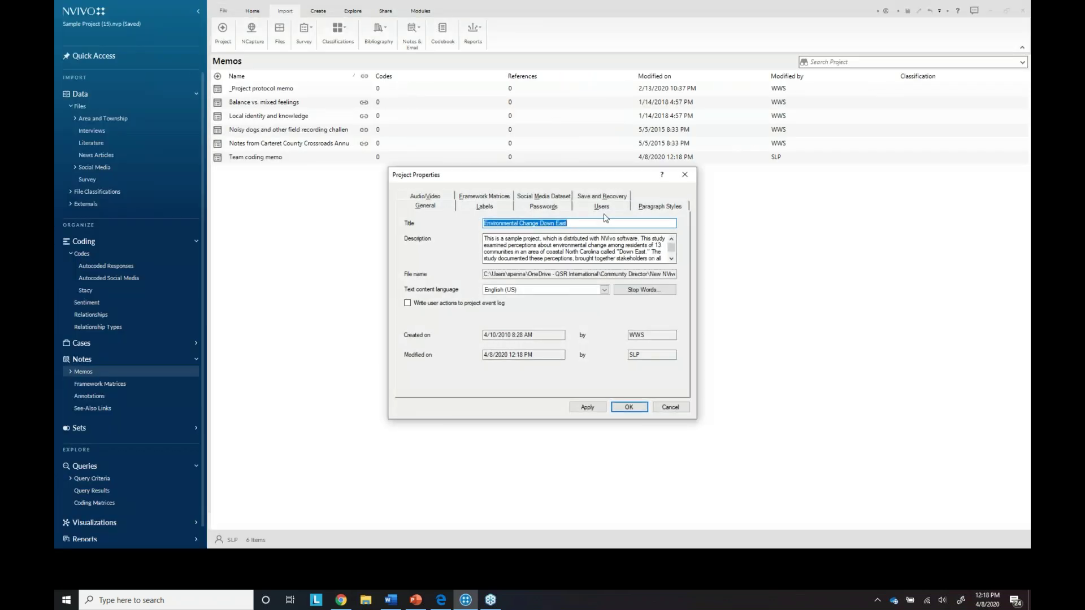
click(607, 208)
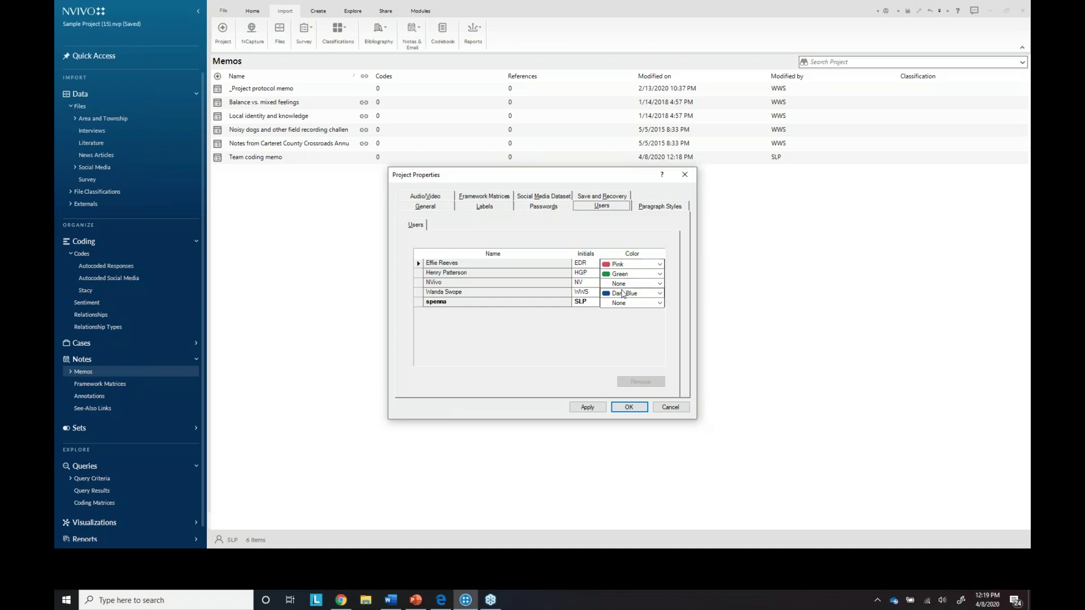
click(549, 207)
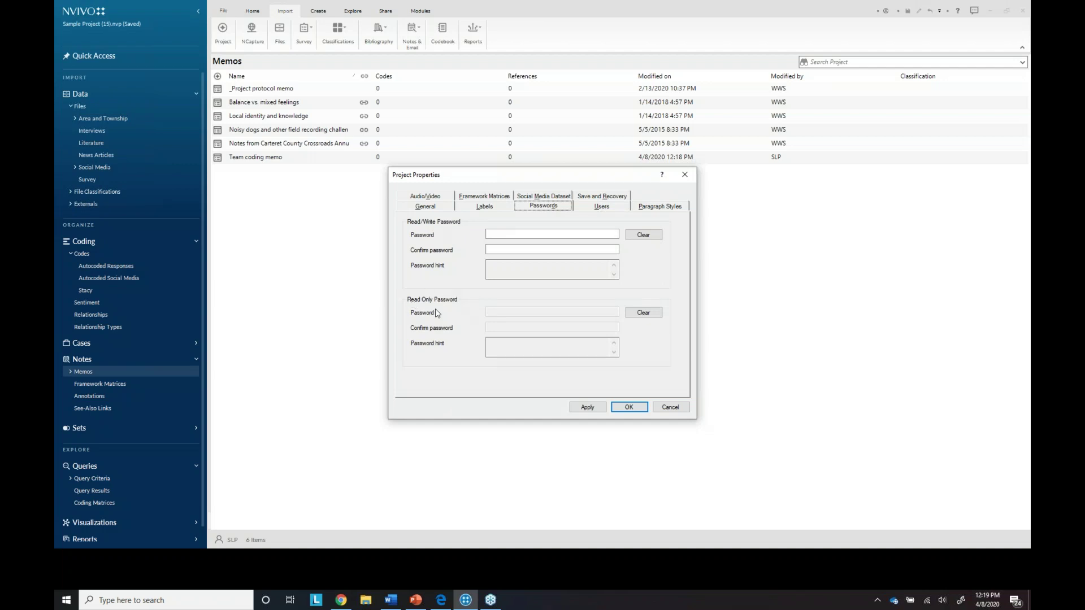
click(684, 177)
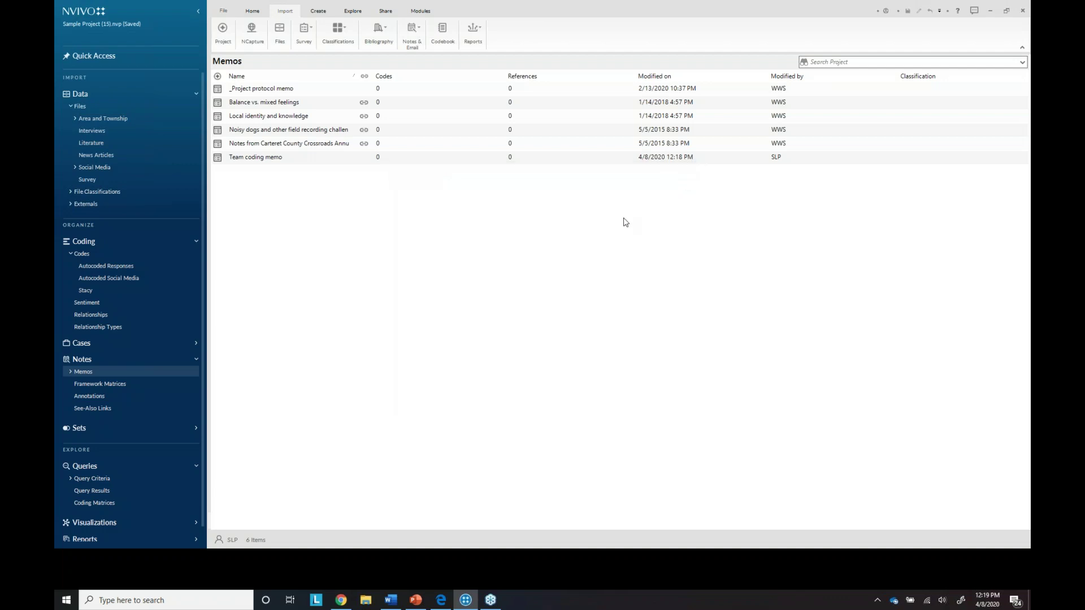
Open the early thoughts on coding mind map, enable editing, and add a floating idea beside tourism.
click(102, 525)
click(86, 536)
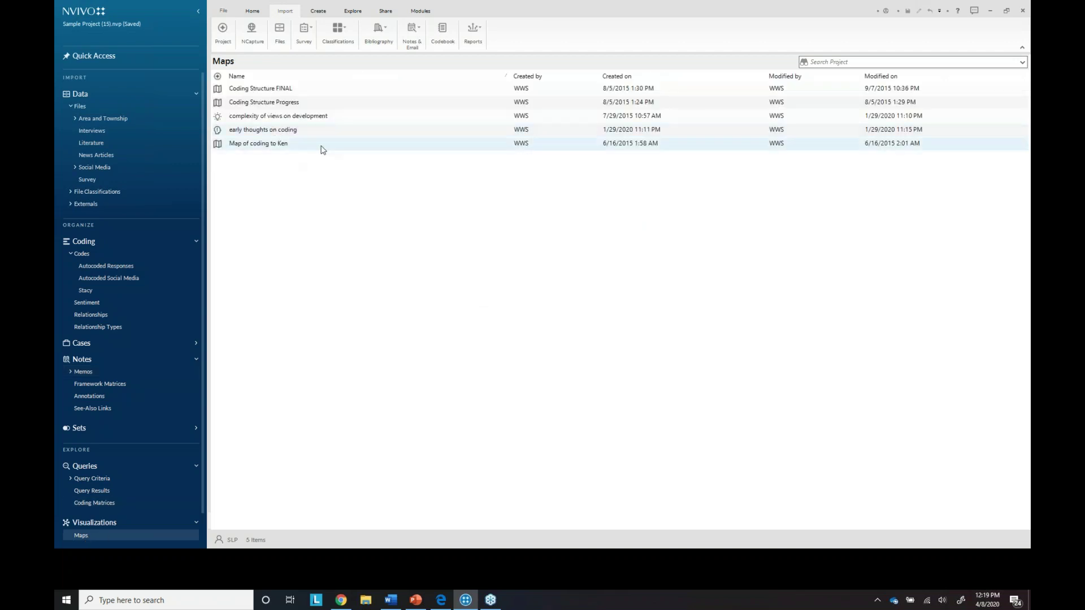
double_click(288, 130)
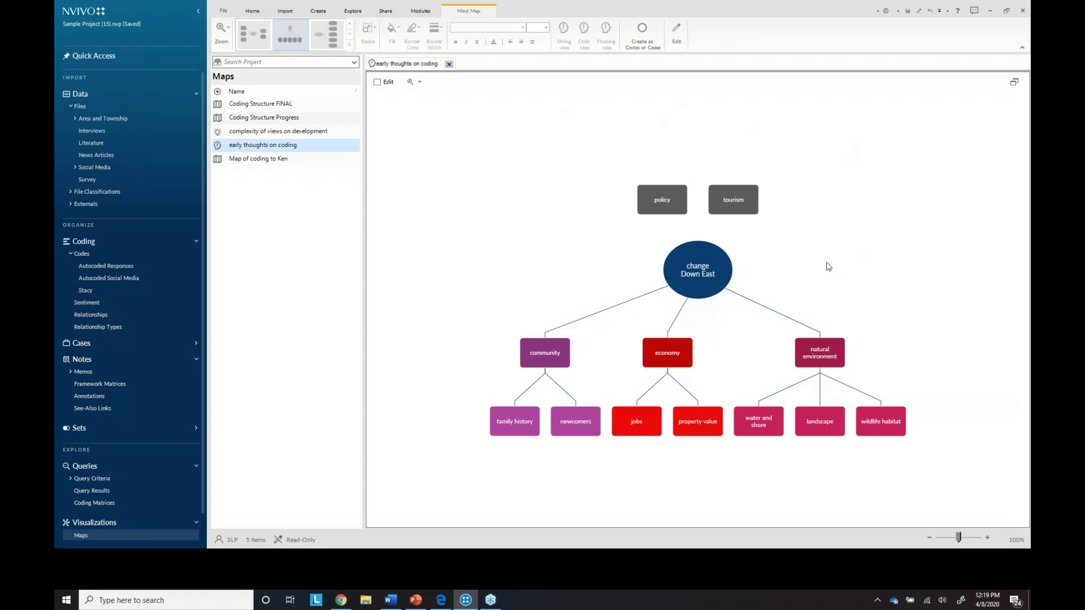
click(377, 82)
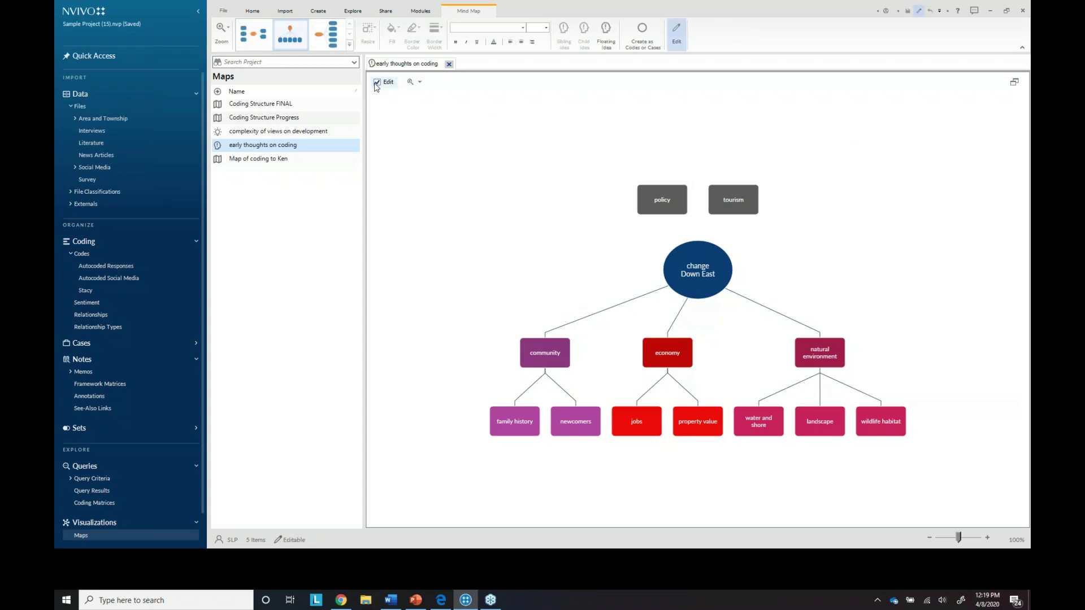
click(606, 31)
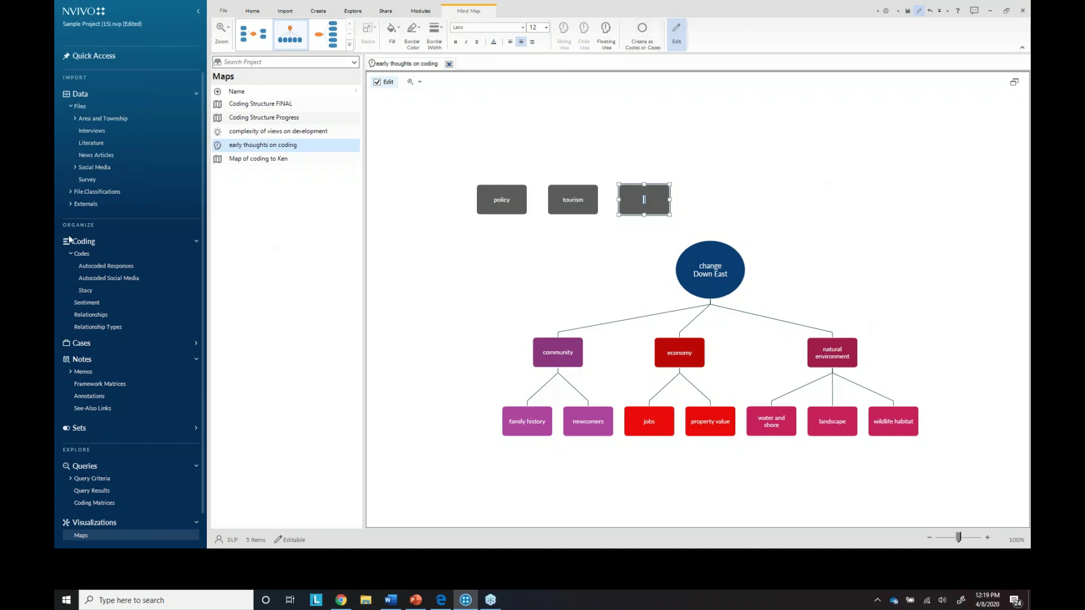
Open the Coding Structure Progress project map from the Maps list.
click(79, 254)
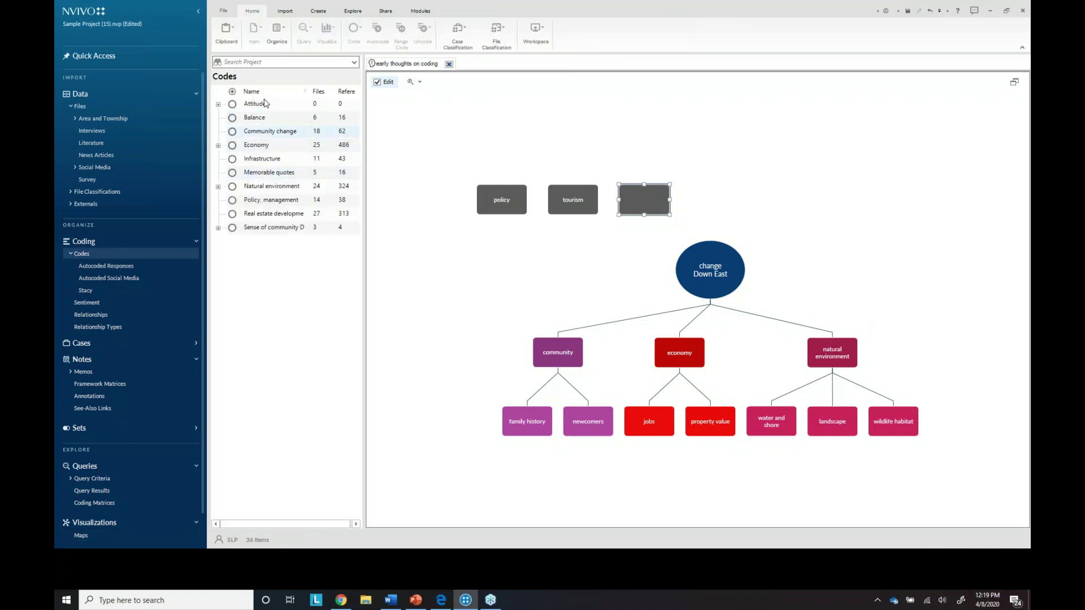
click(86, 536)
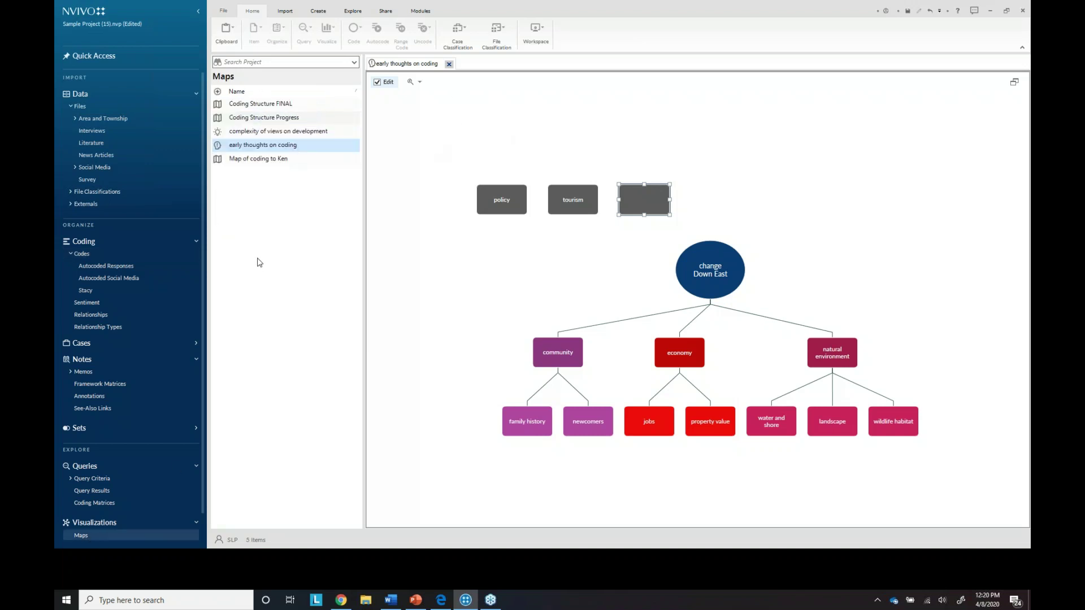
click(270, 121)
double_click(269, 121)
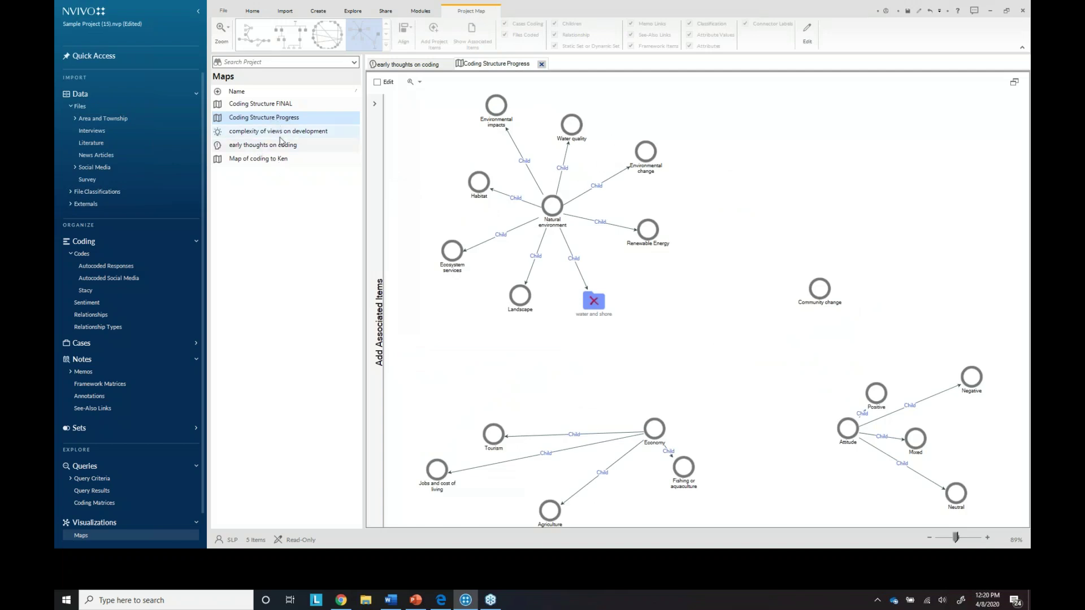
Open the interviewee coding map and the complexity of views on development concept map.
double_click(277, 161)
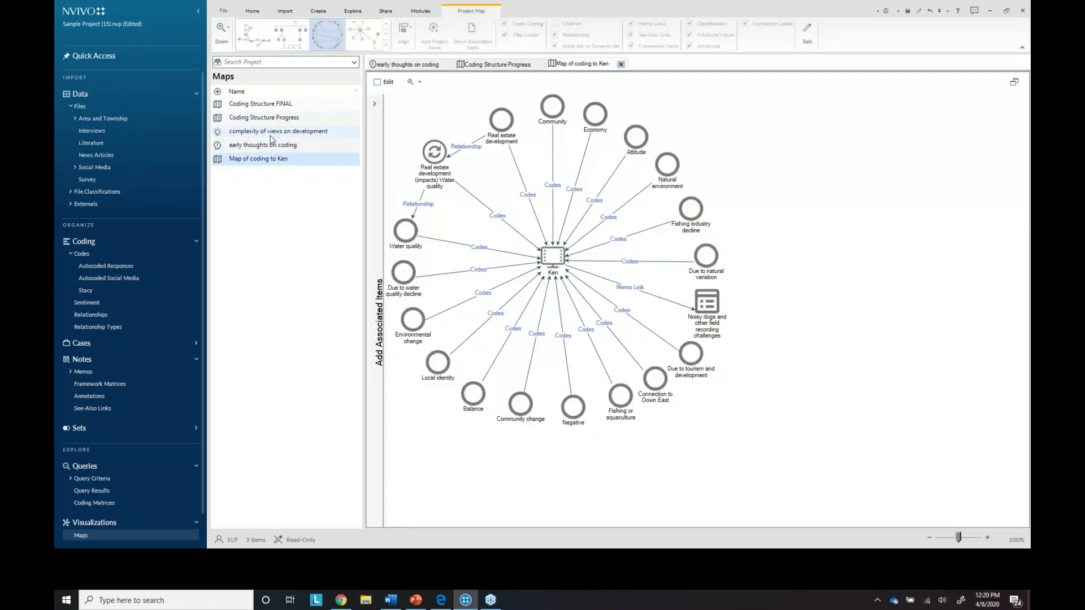
click(272, 135)
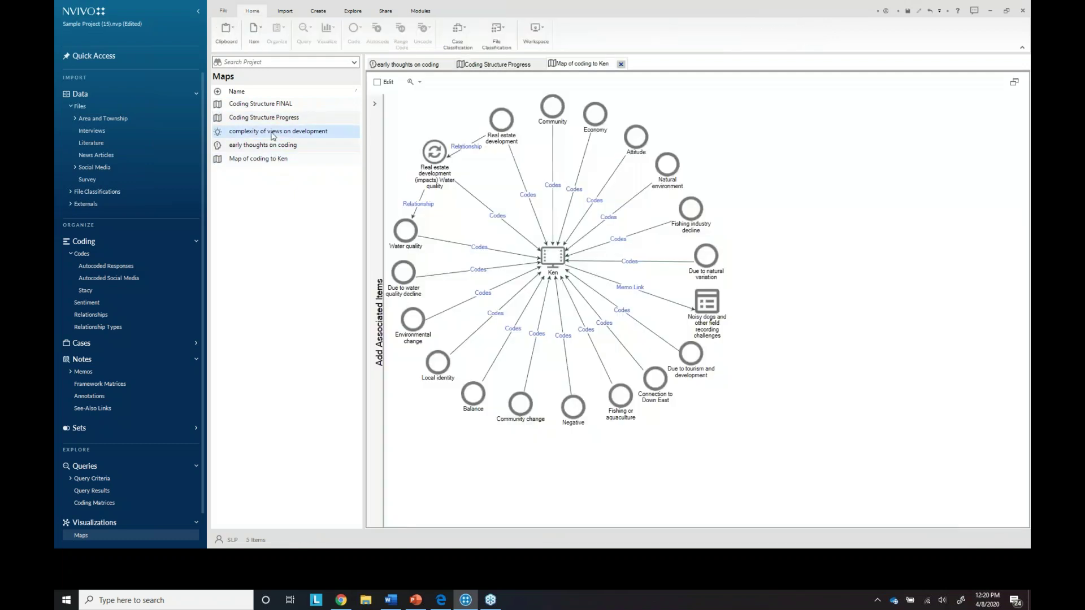
double_click(272, 134)
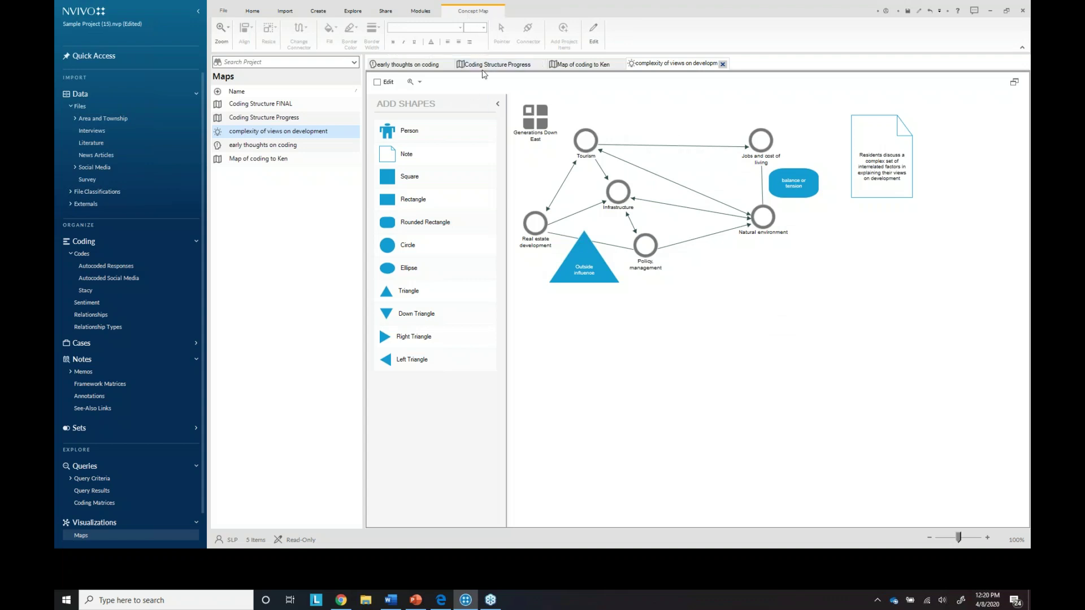
Close every open map view and show the Interviews files list.
click(446, 64)
click(450, 64)
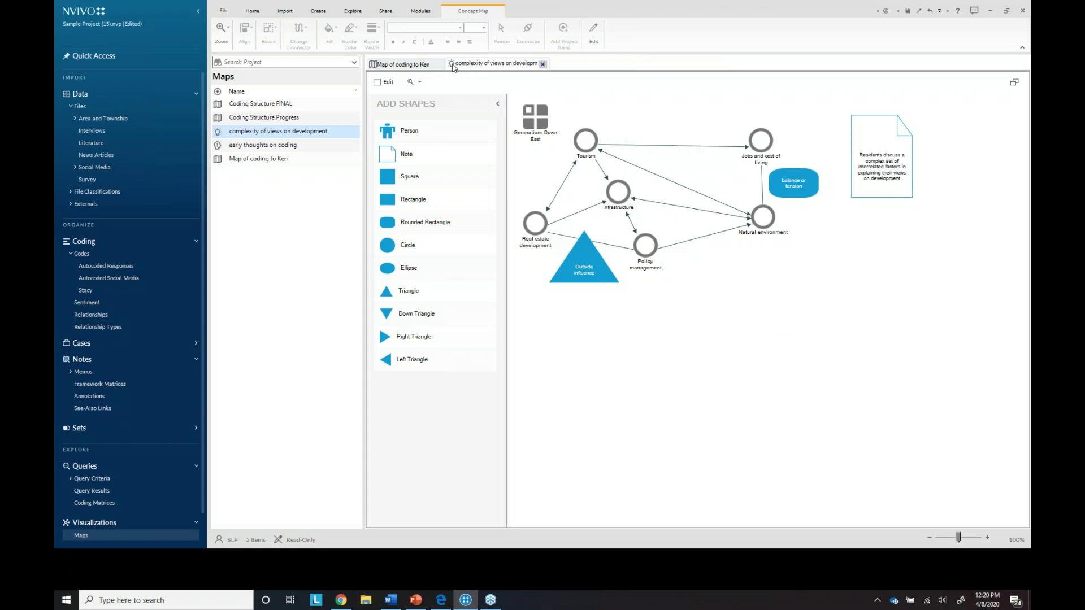
click(443, 64)
click(463, 64)
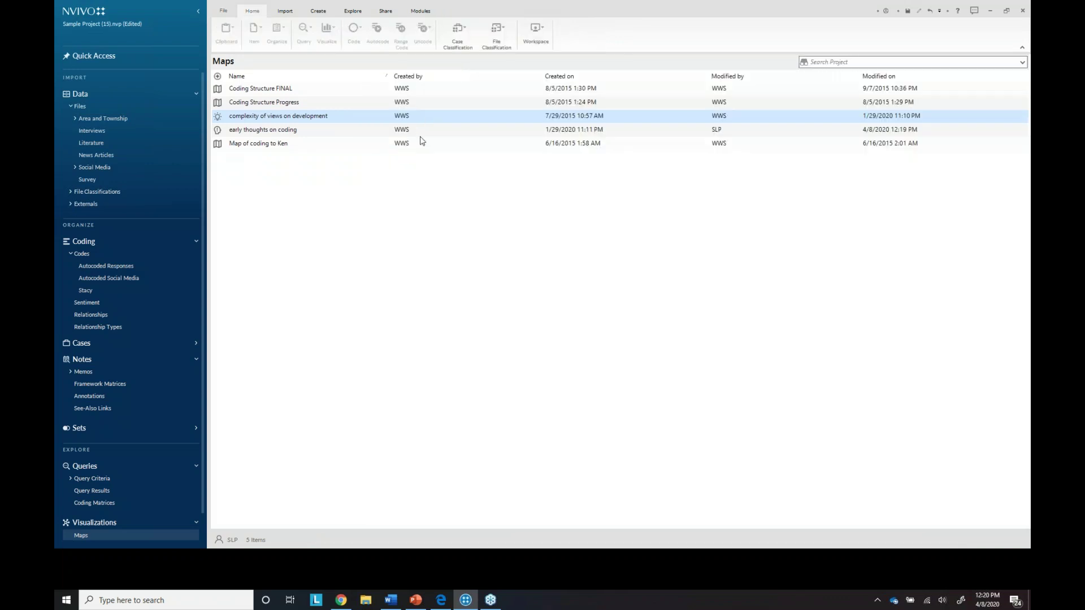
click(93, 131)
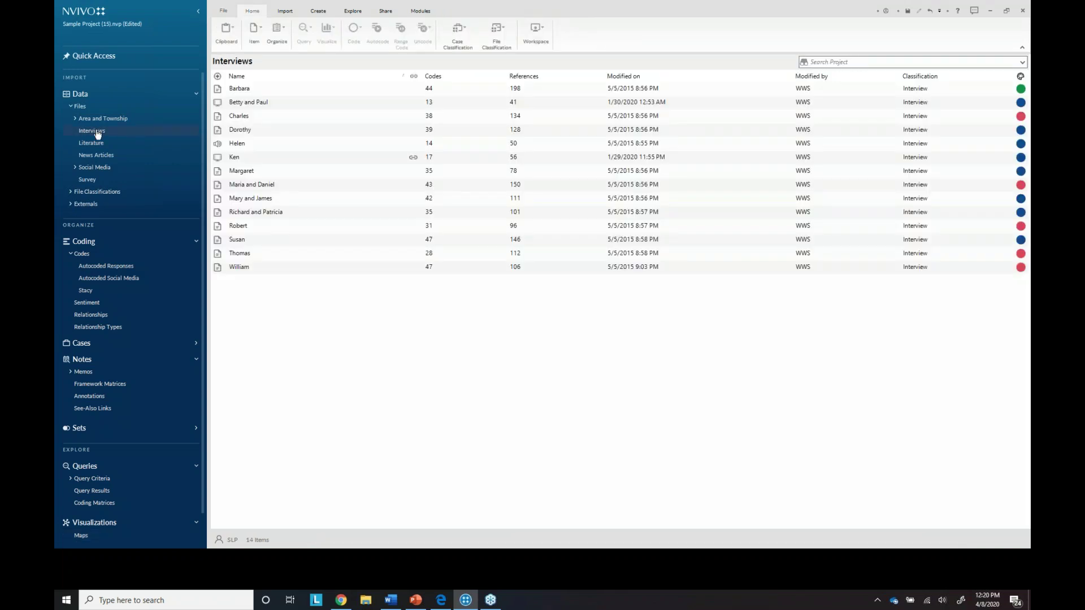
right_click(294, 94)
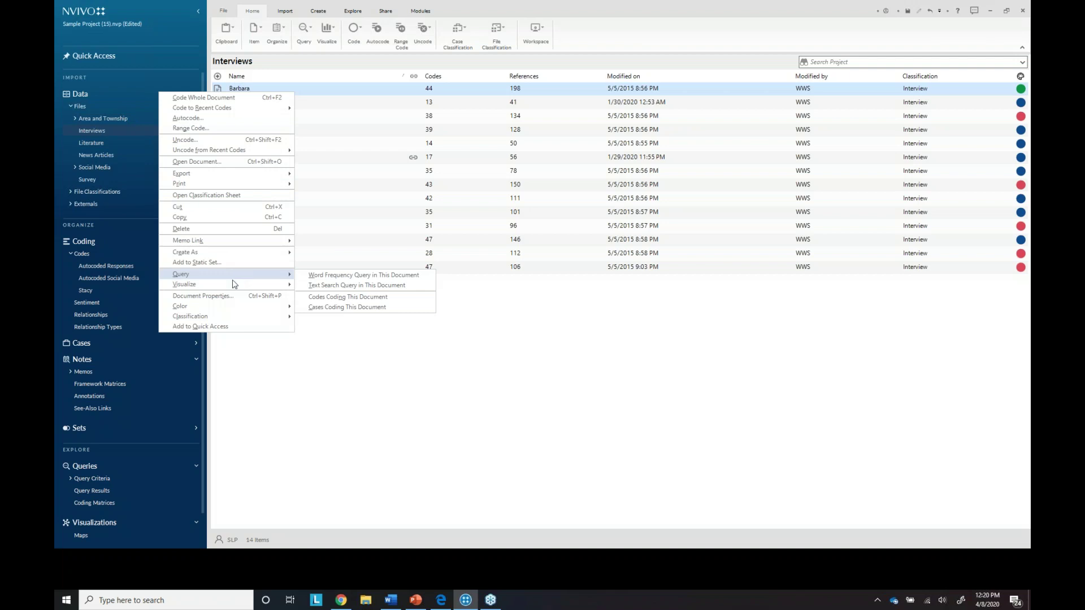
mouse_move(234, 284)
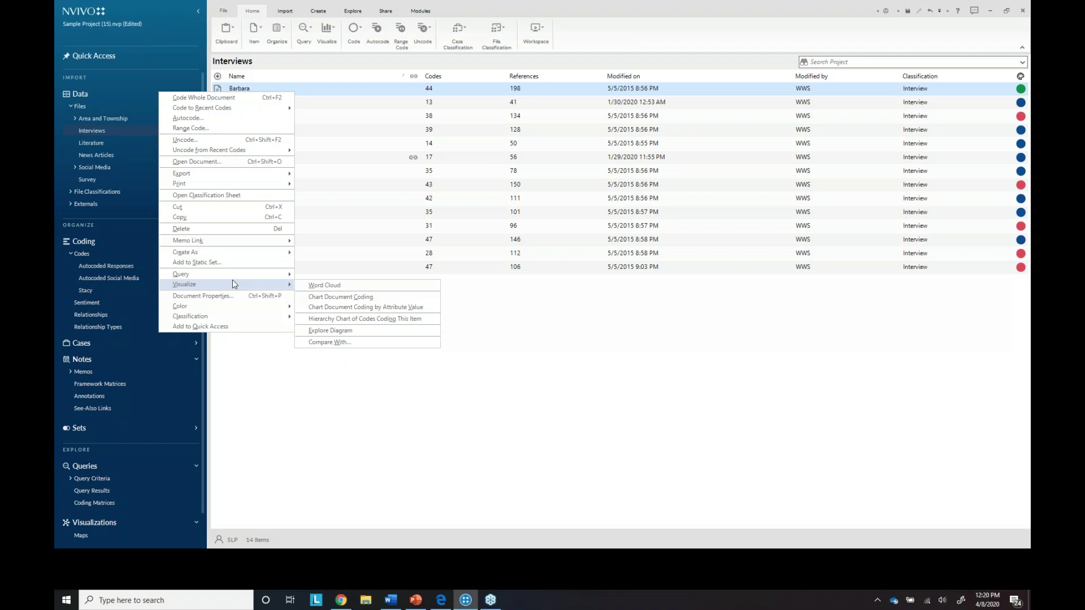
click(340, 297)
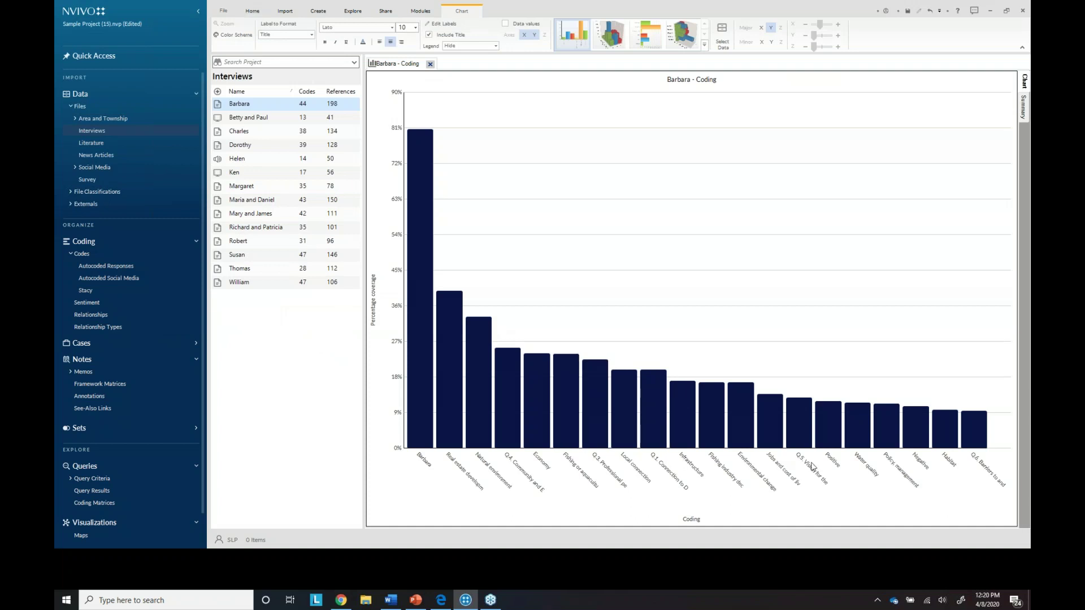
click(430, 64)
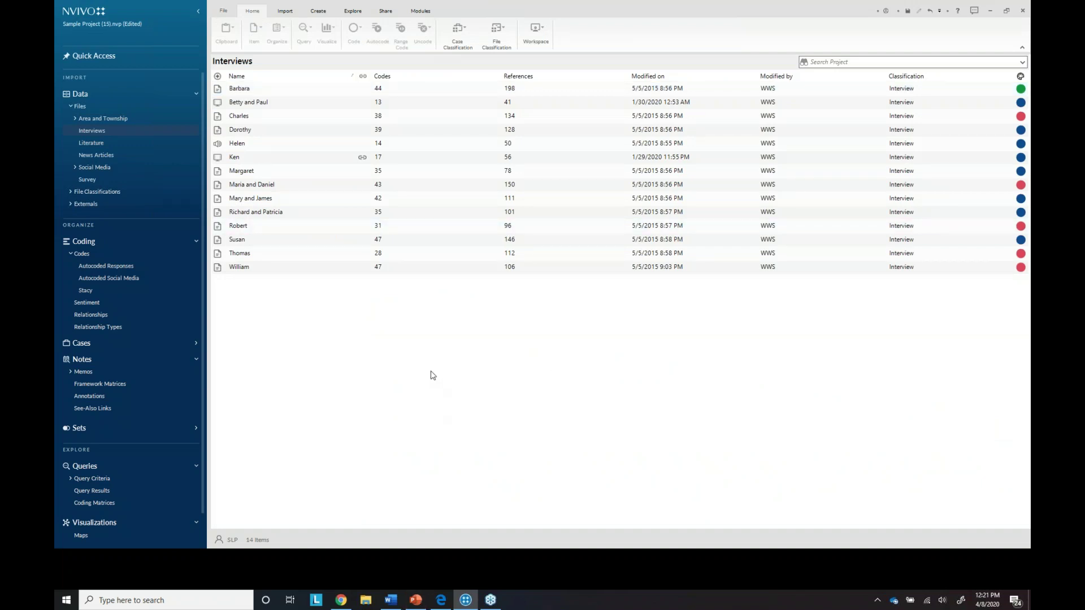
In Framework Matrices, start a new framework matrix named Team.
click(105, 385)
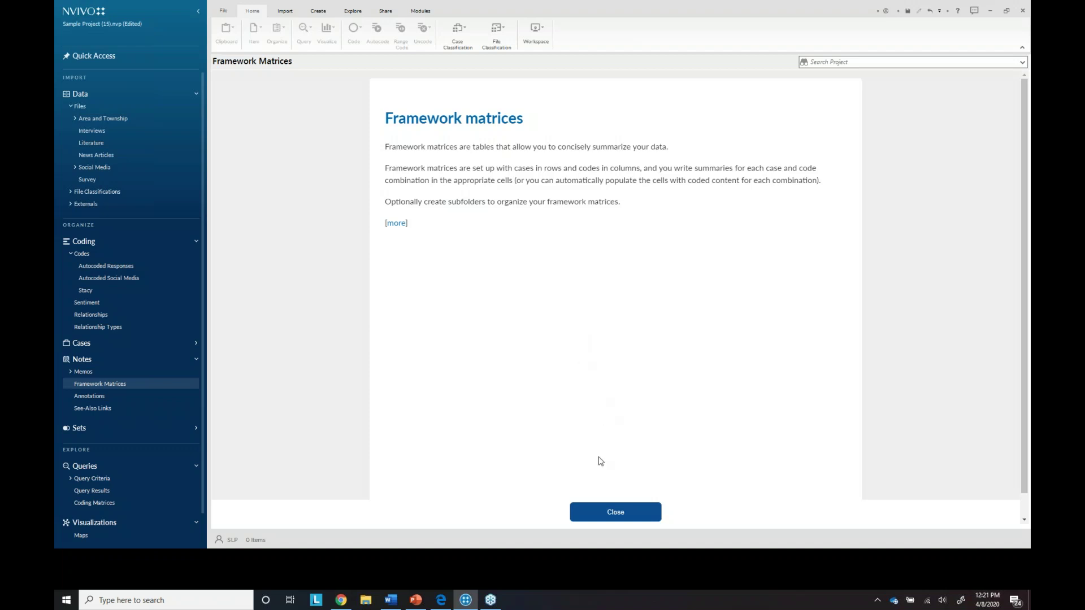
click(606, 515)
right_click(504, 193)
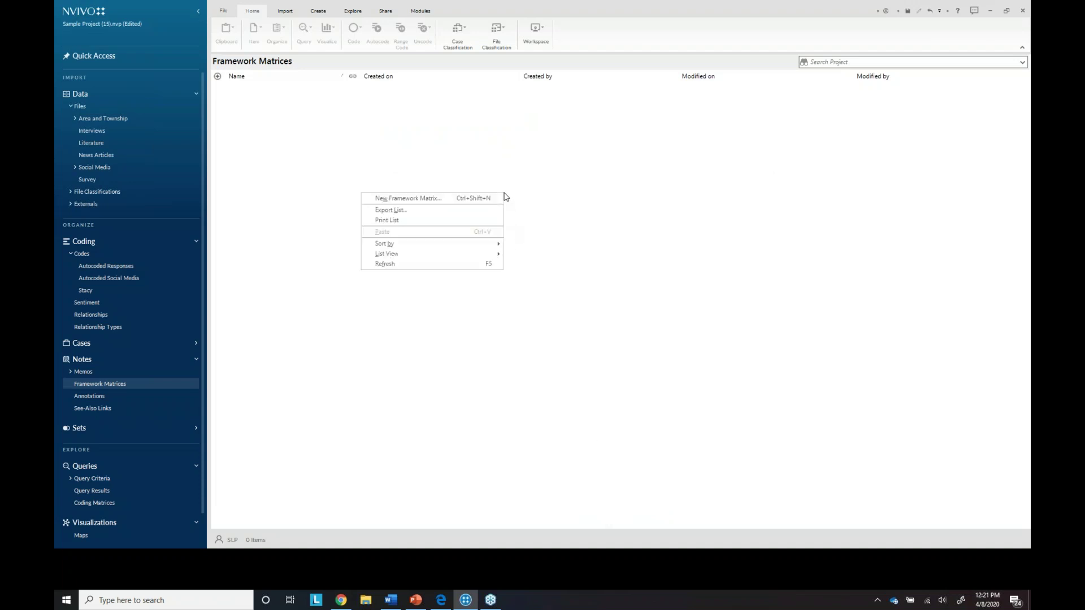
click(481, 196)
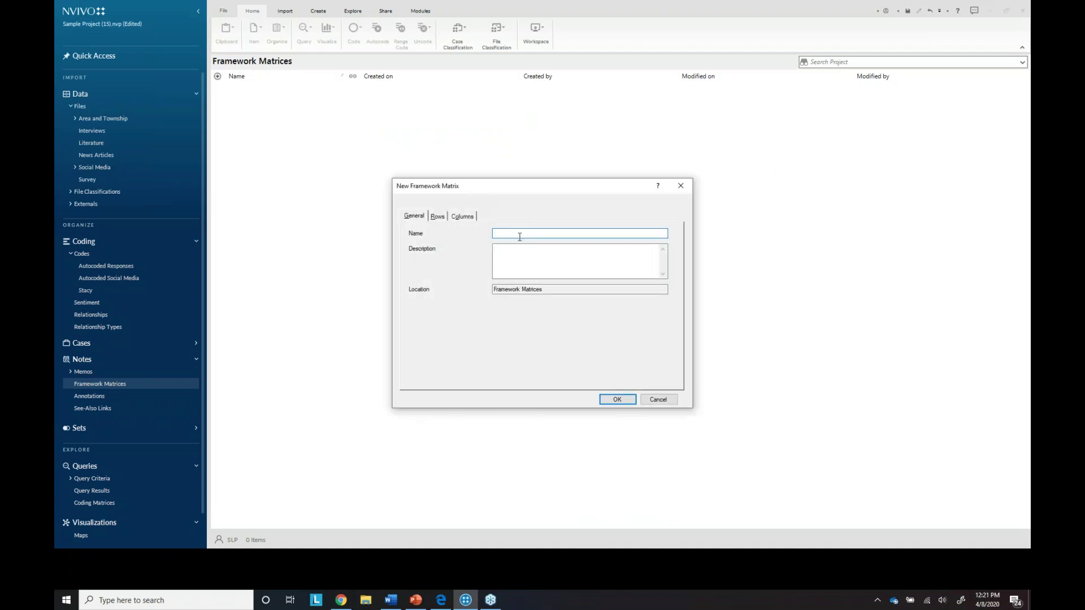
text(Team)
click(439, 219)
Set the matrix rows to cases Barbara, Betty, Charles and Daniel from Interview Participants.
click(439, 377)
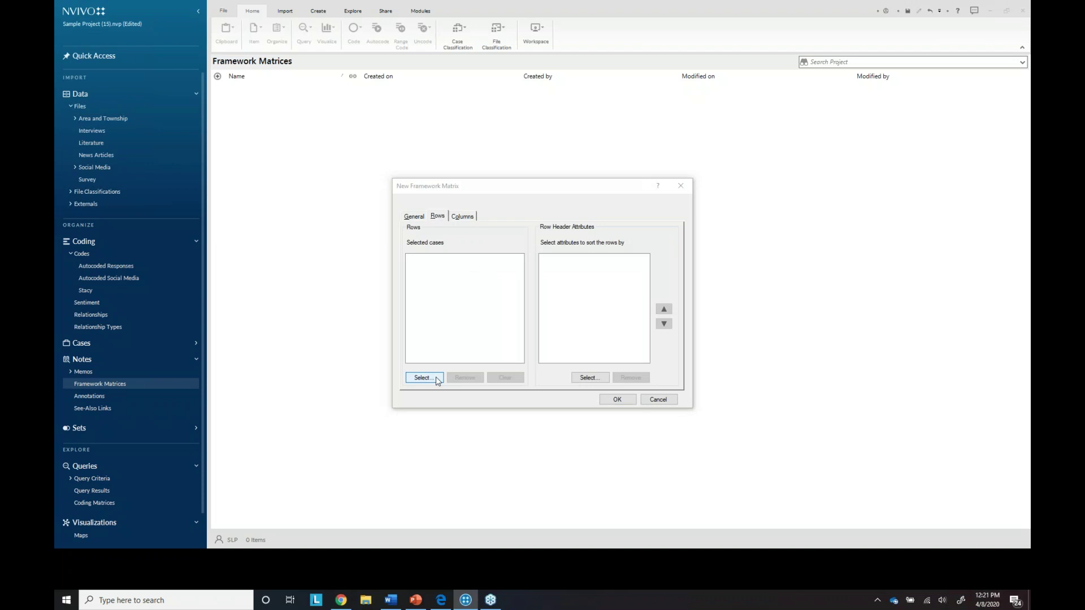
click(347, 234)
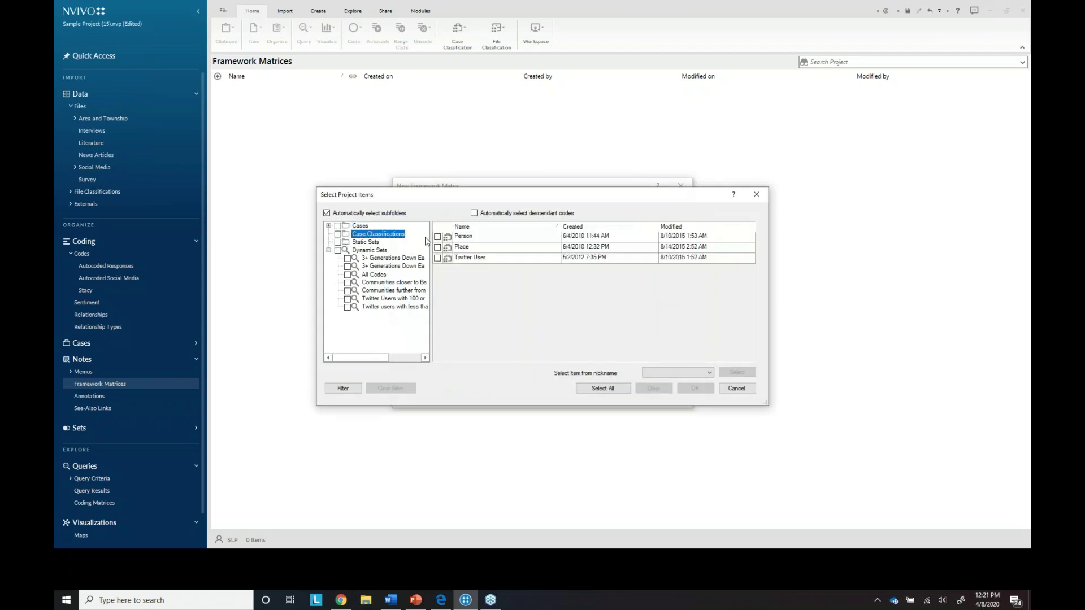
click(328, 226)
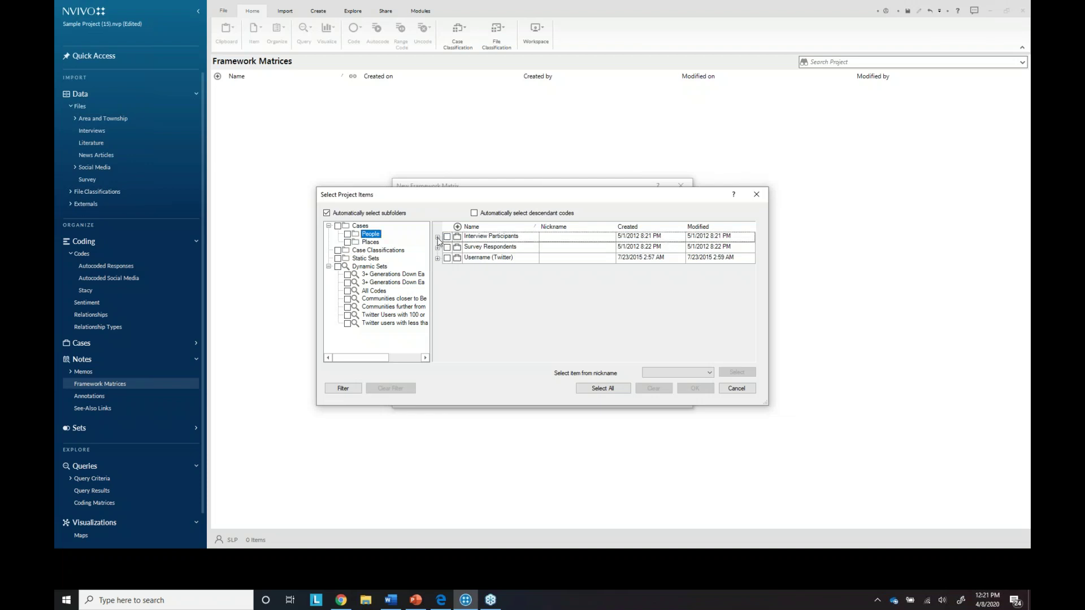
click(437, 237)
click(456, 250)
click(457, 261)
click(456, 271)
click(456, 282)
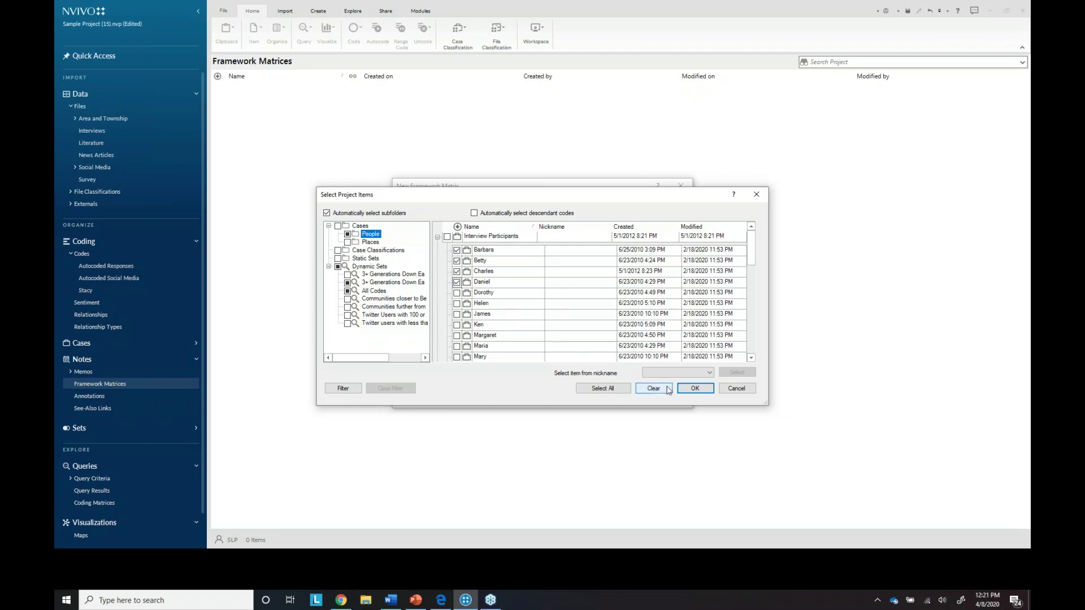
click(689, 389)
Set columns to Economy's Agriculture, Fishing or aquaculture, Jobs and cost of living, Tourism; create the matrix.
click(462, 217)
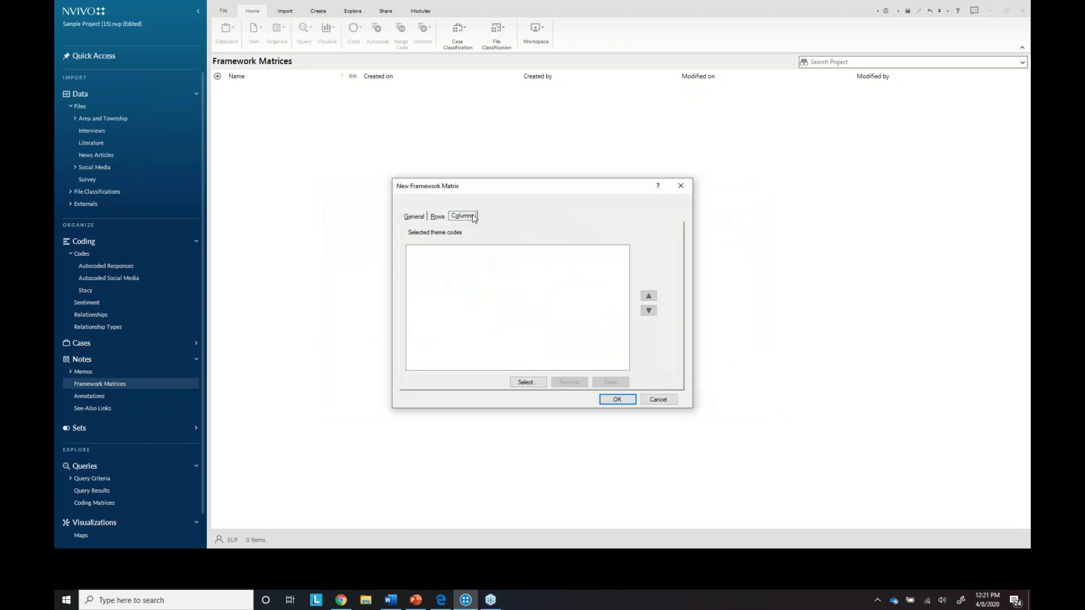
click(526, 382)
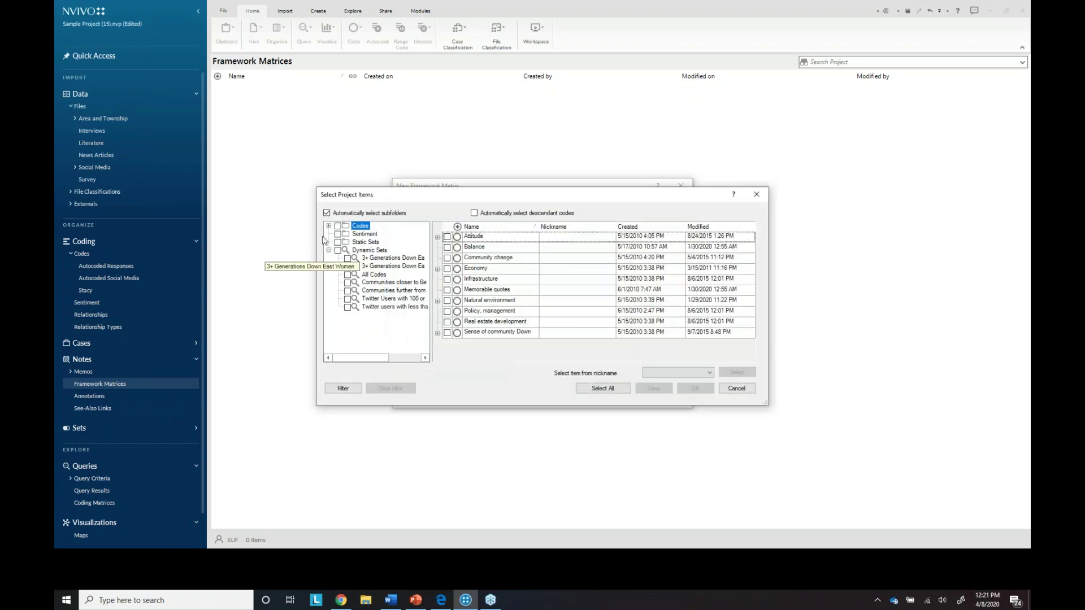
click(438, 270)
click(456, 282)
click(456, 293)
click(456, 303)
click(456, 314)
click(695, 388)
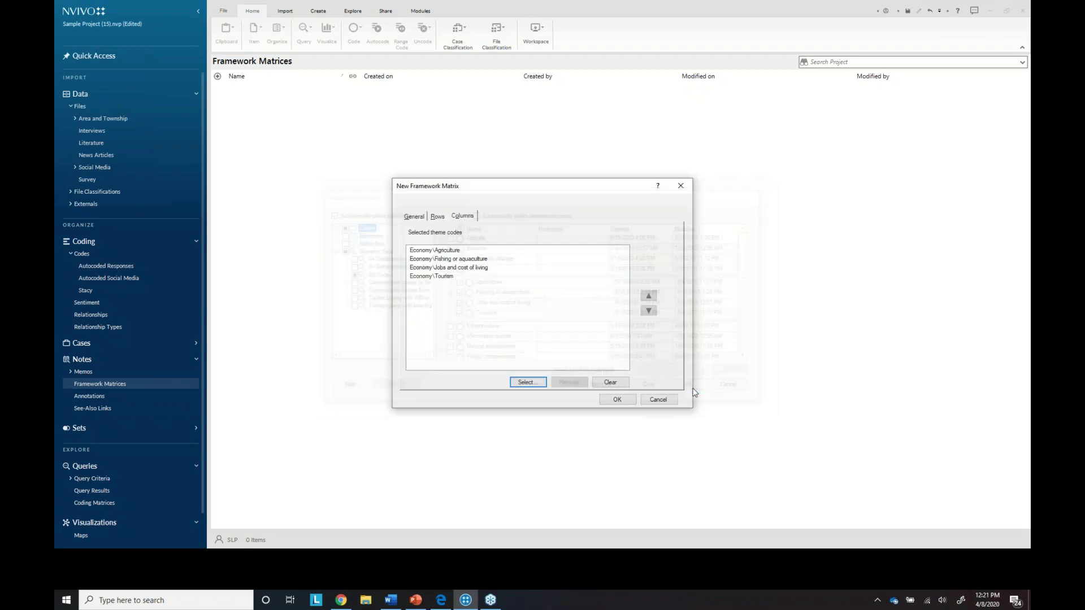
click(617, 399)
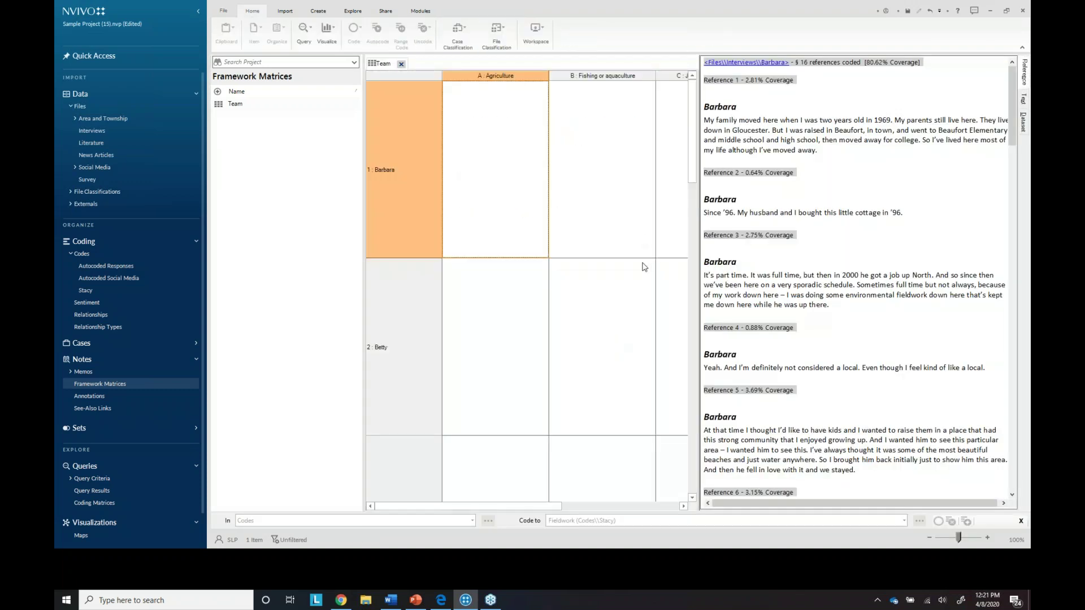
Auto Summarize coded content into the Team matrix cells and acknowledge the completion message.
click(628, 326)
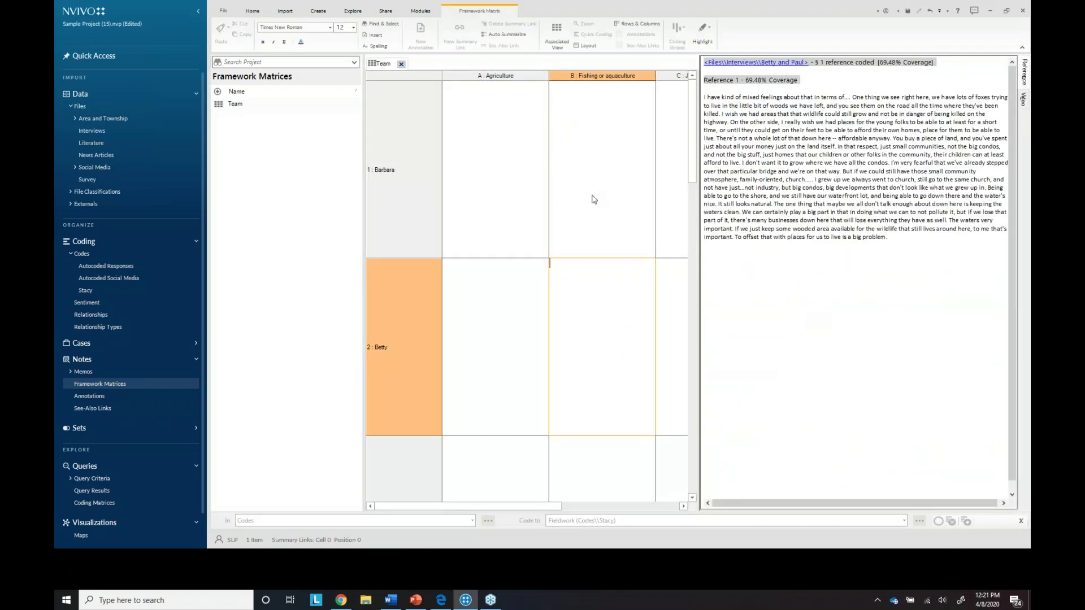
click(505, 35)
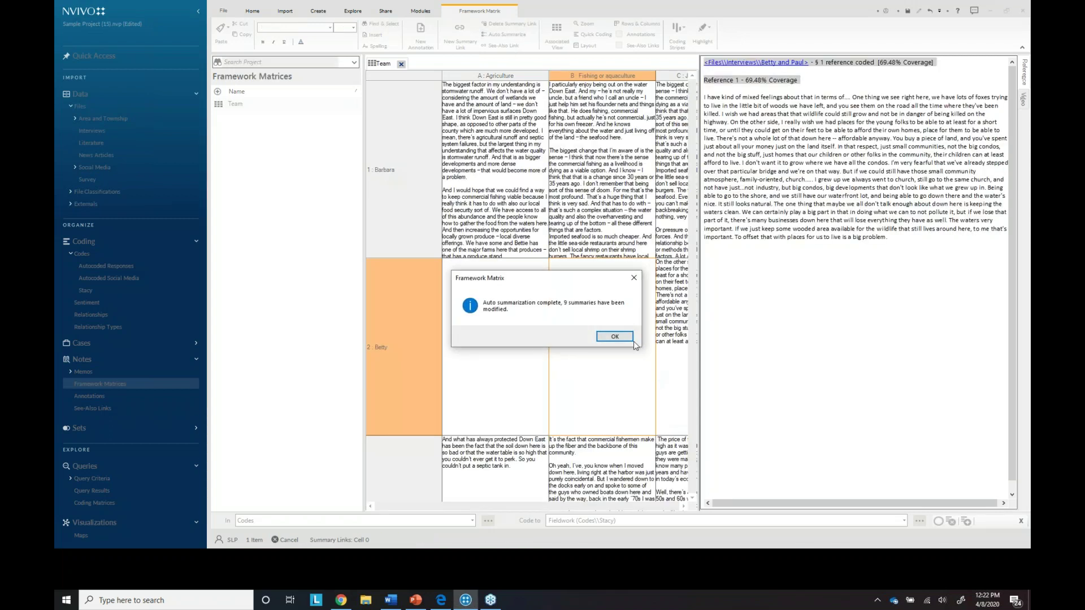
click(616, 336)
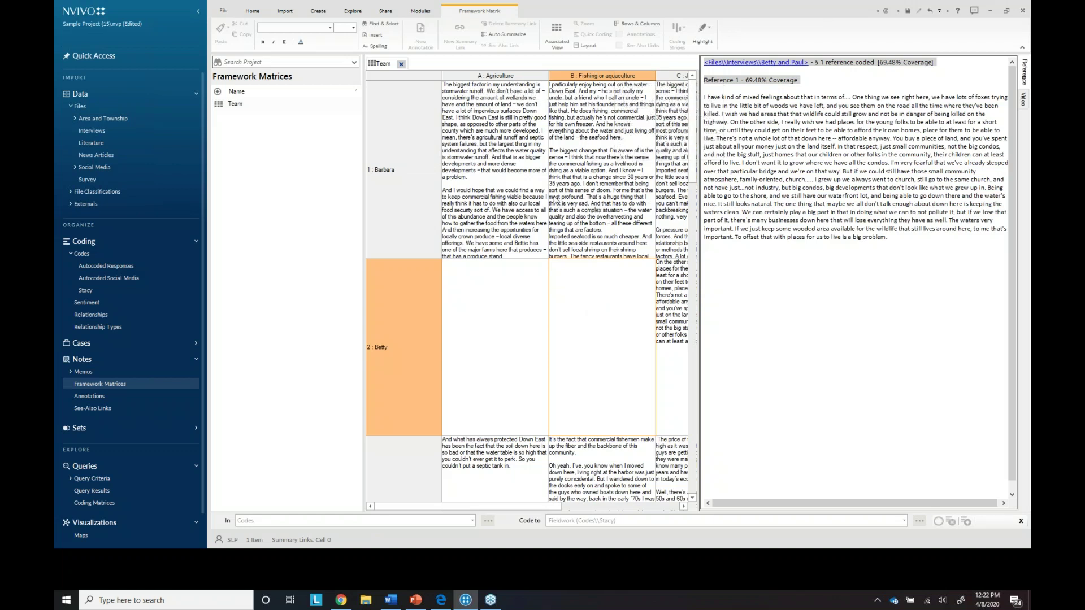
right_click(501, 300)
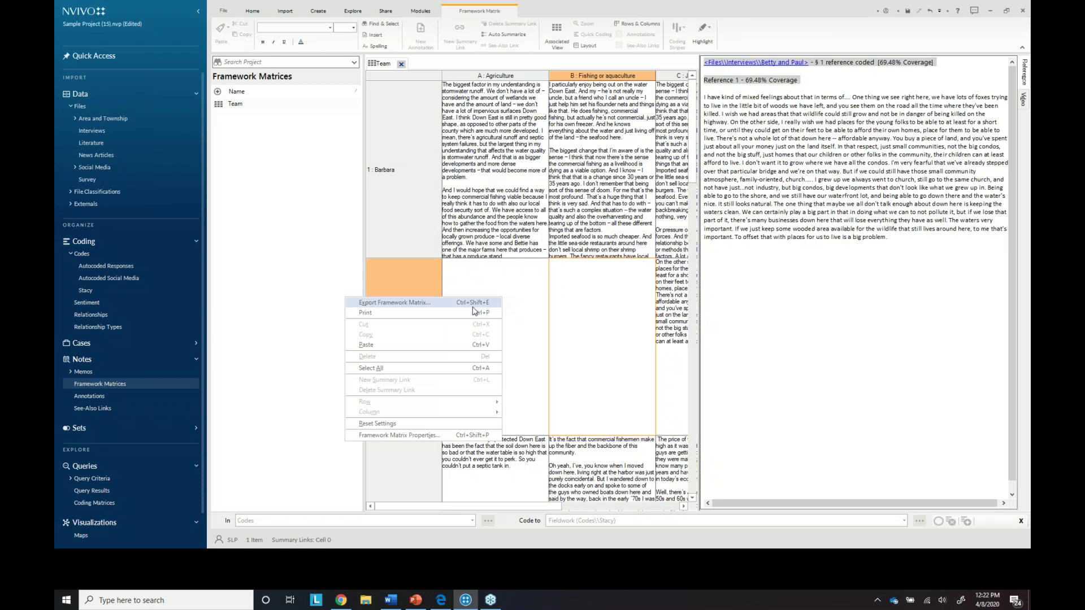
click(519, 291)
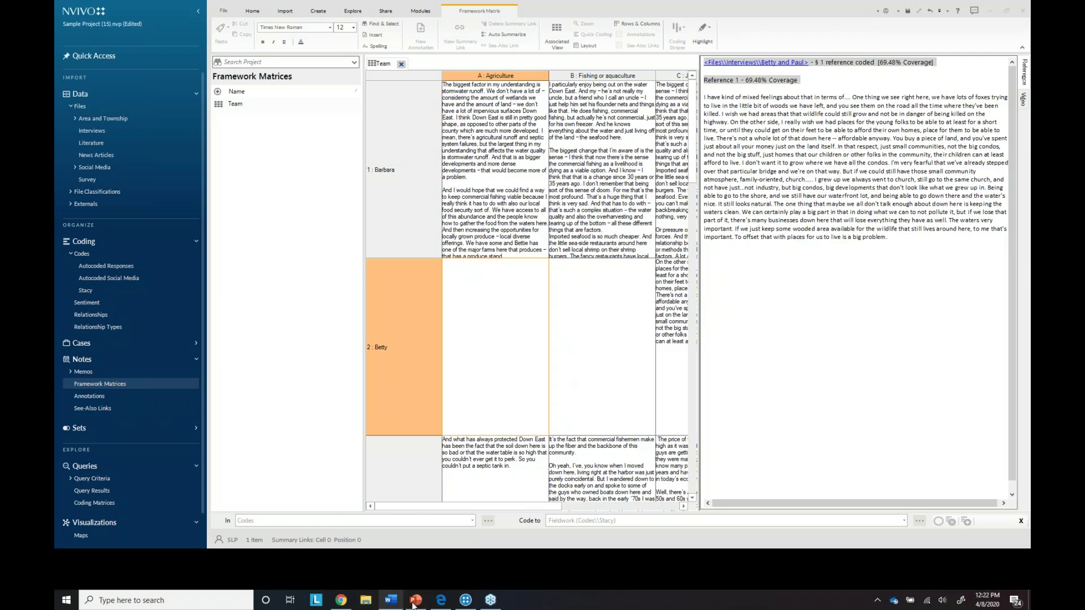
In the webinar presentation, show slide 9, Collaboration Options To Support Your Team, full screen.
mouse_move(413, 604)
click(423, 559)
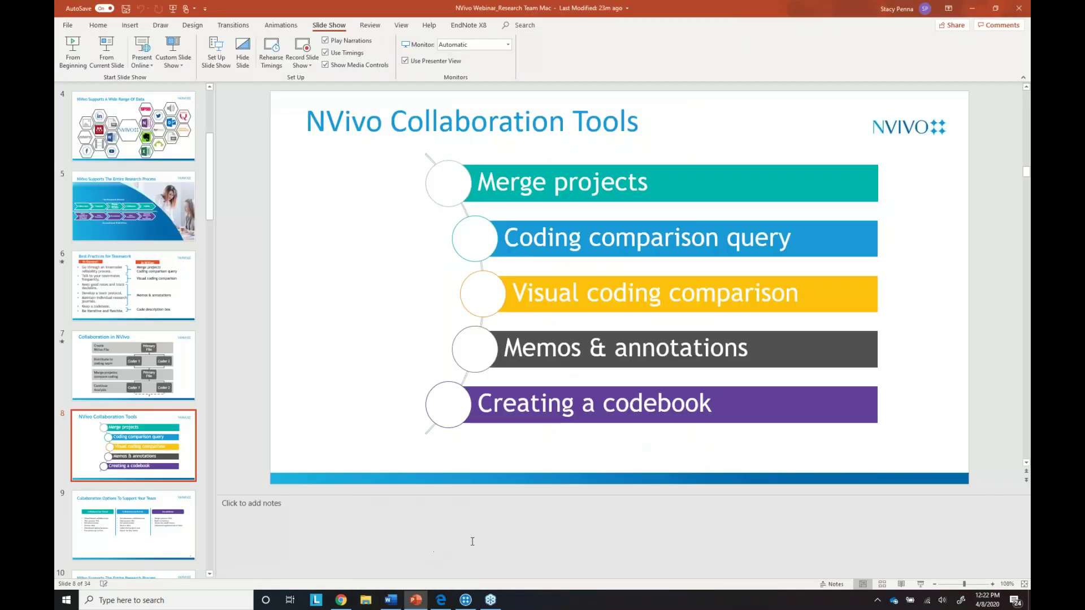
click(151, 531)
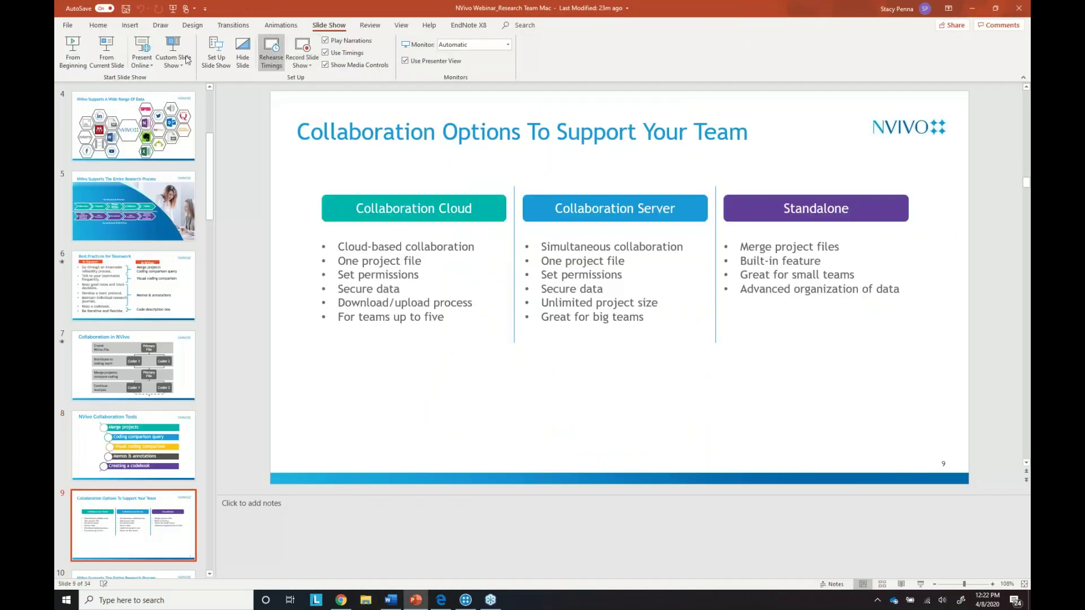
click(106, 52)
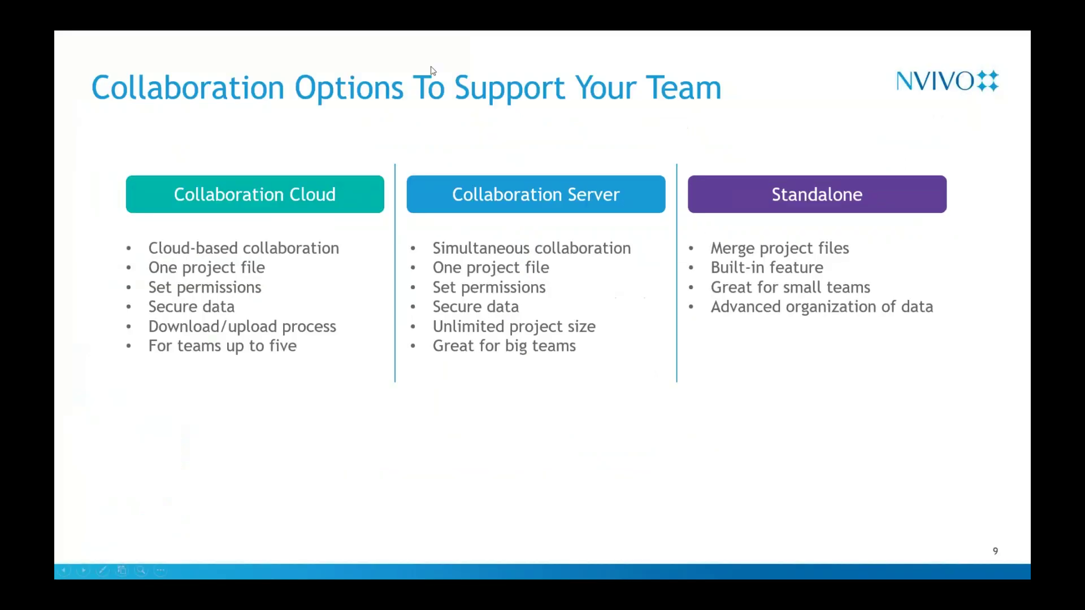